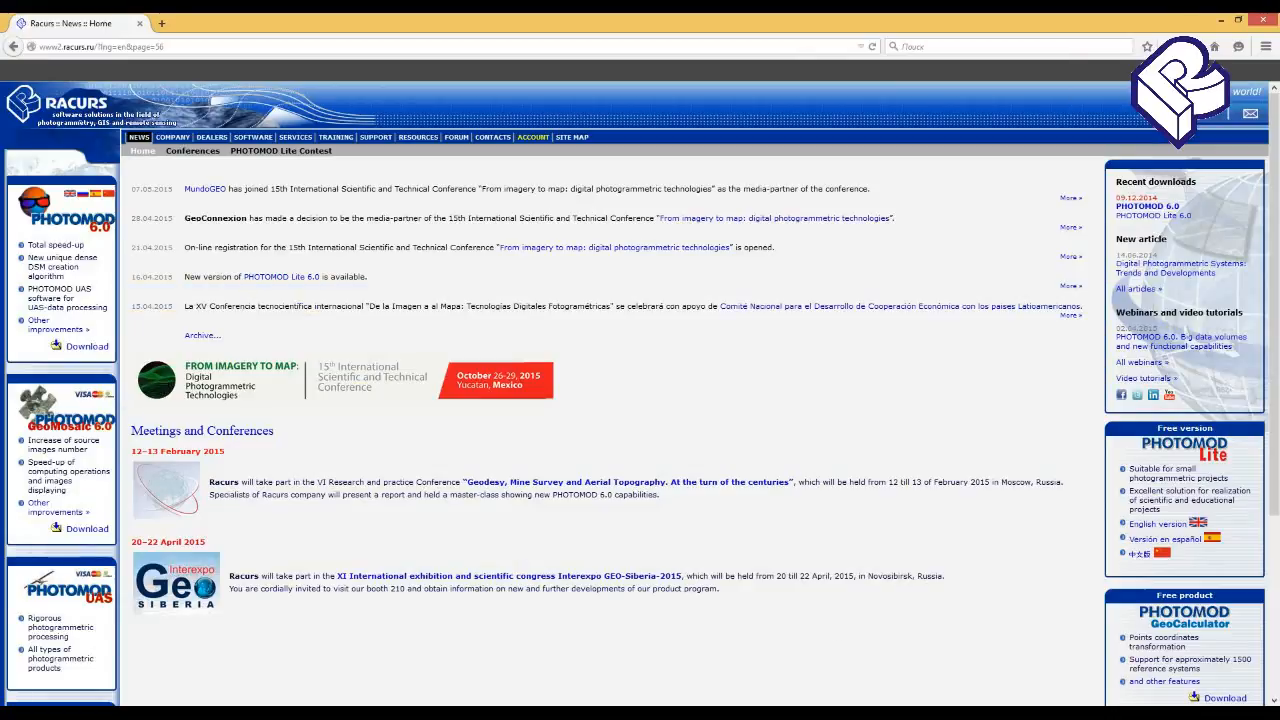
- Launch PHOTOMOD UAS with the Aalen project and review the orientation stages in the project state
{"action": "right_click", "coordinate": [1092, 713]}
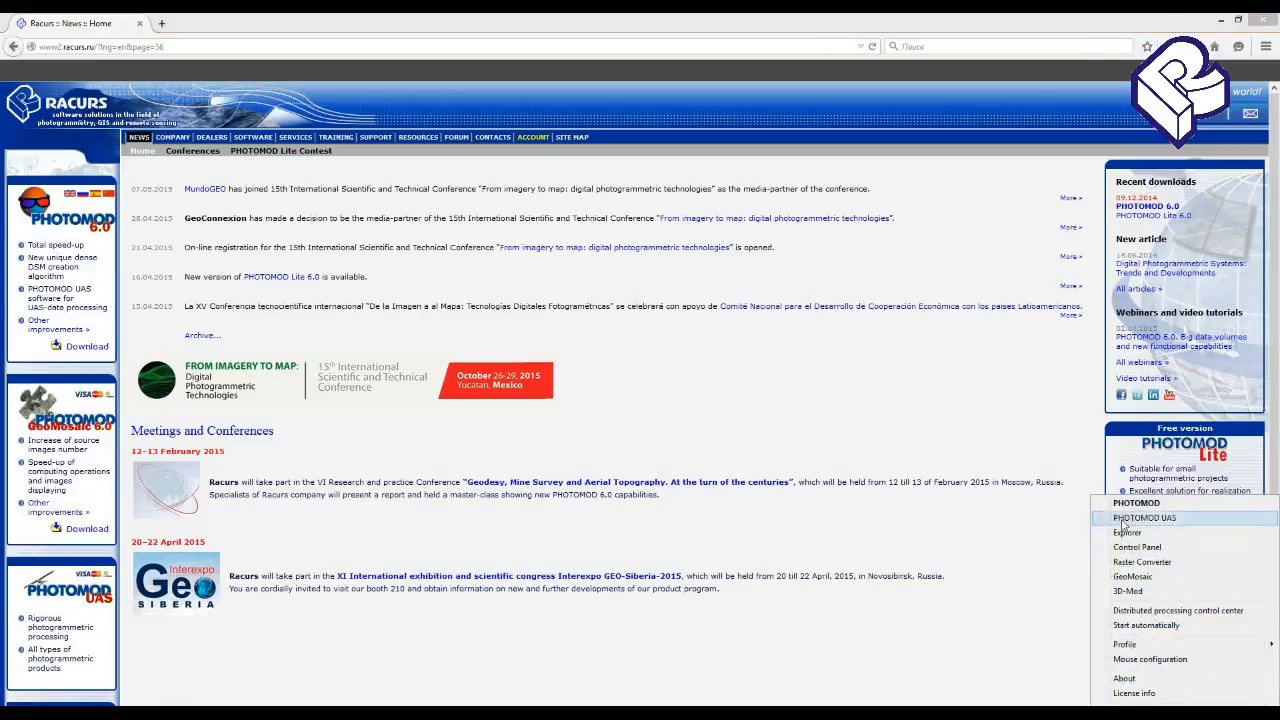
{"action": "left_click", "coordinate": [1122, 518]}
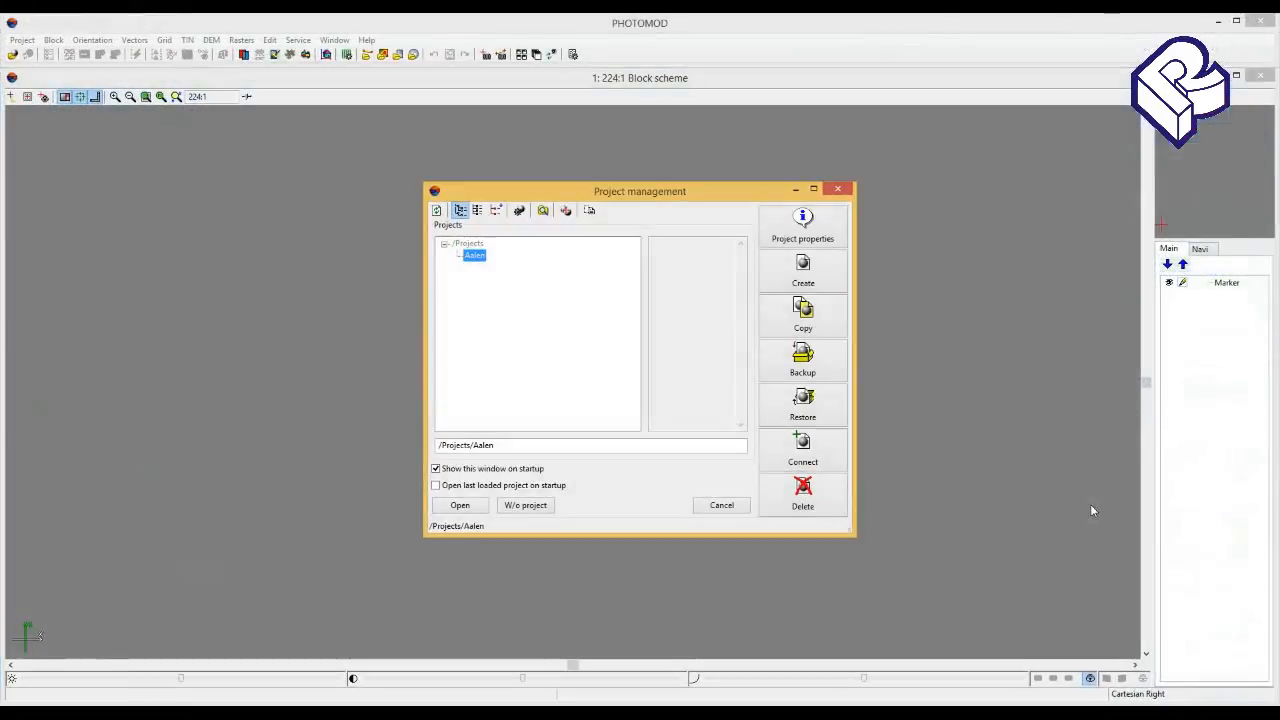
{"action": "left_click", "coordinate": [466, 506]}
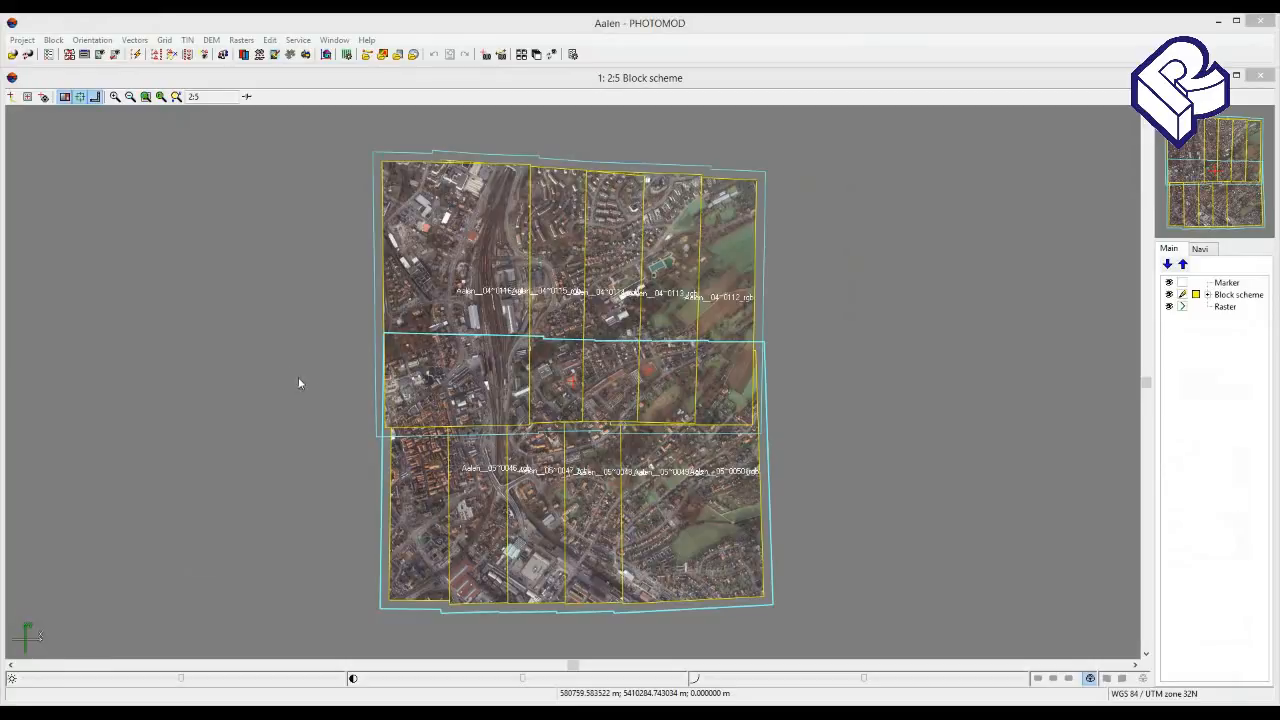
{"action": "left_click", "coordinate": [48, 55]}
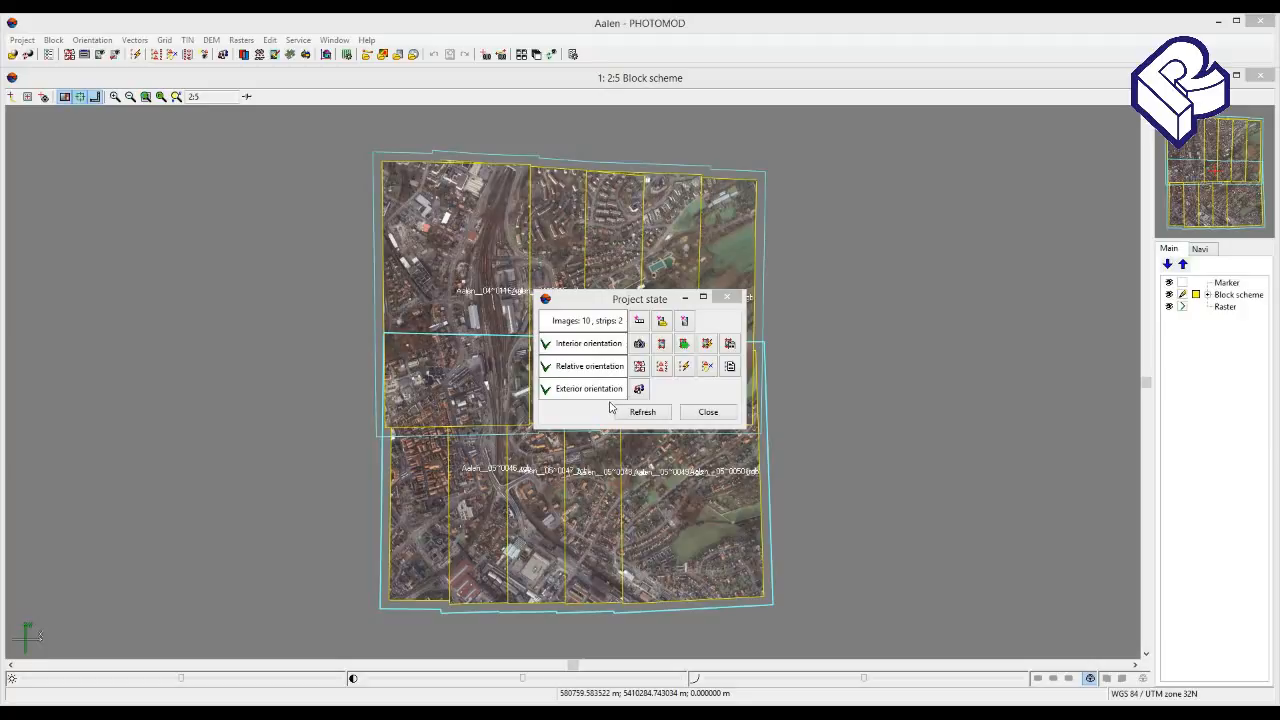
{"action": "left_click", "coordinate": [728, 297]}
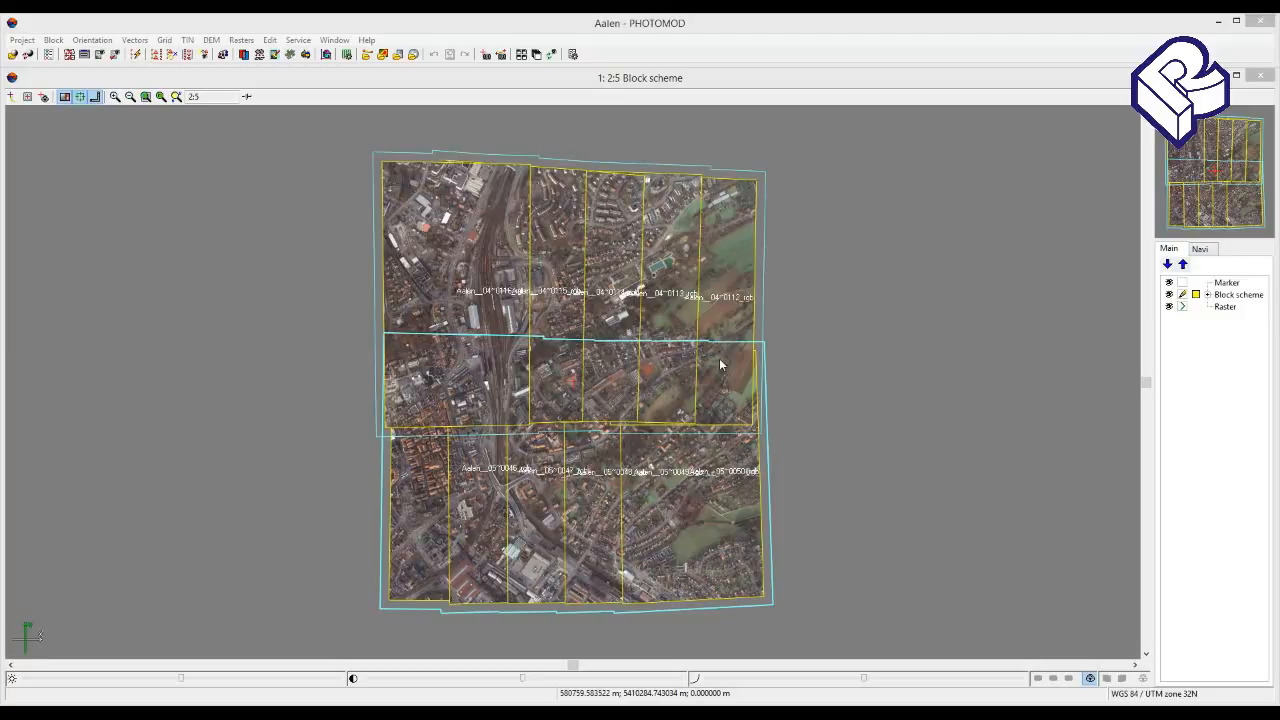
- Create a grid layer and draw its rectangular boundary around the entire image block
{"action": "left_click", "coordinate": [166, 40]}
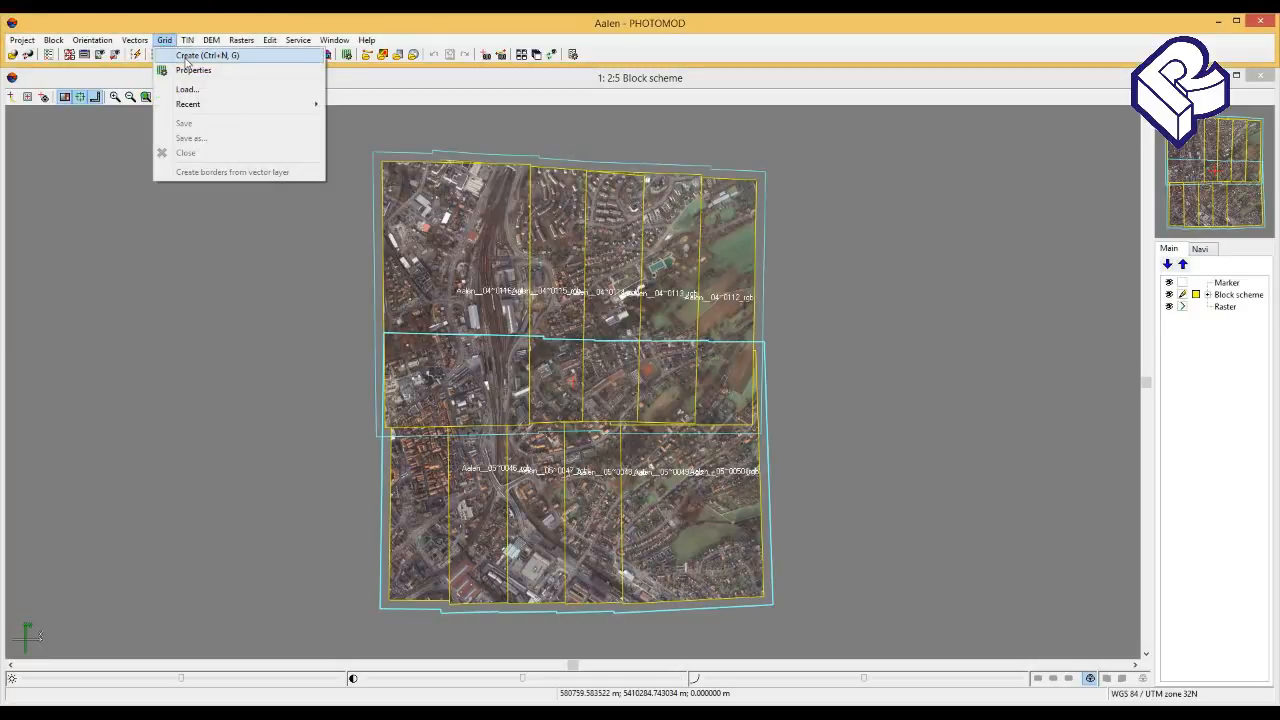
{"action": "left_click", "coordinate": [182, 55]}
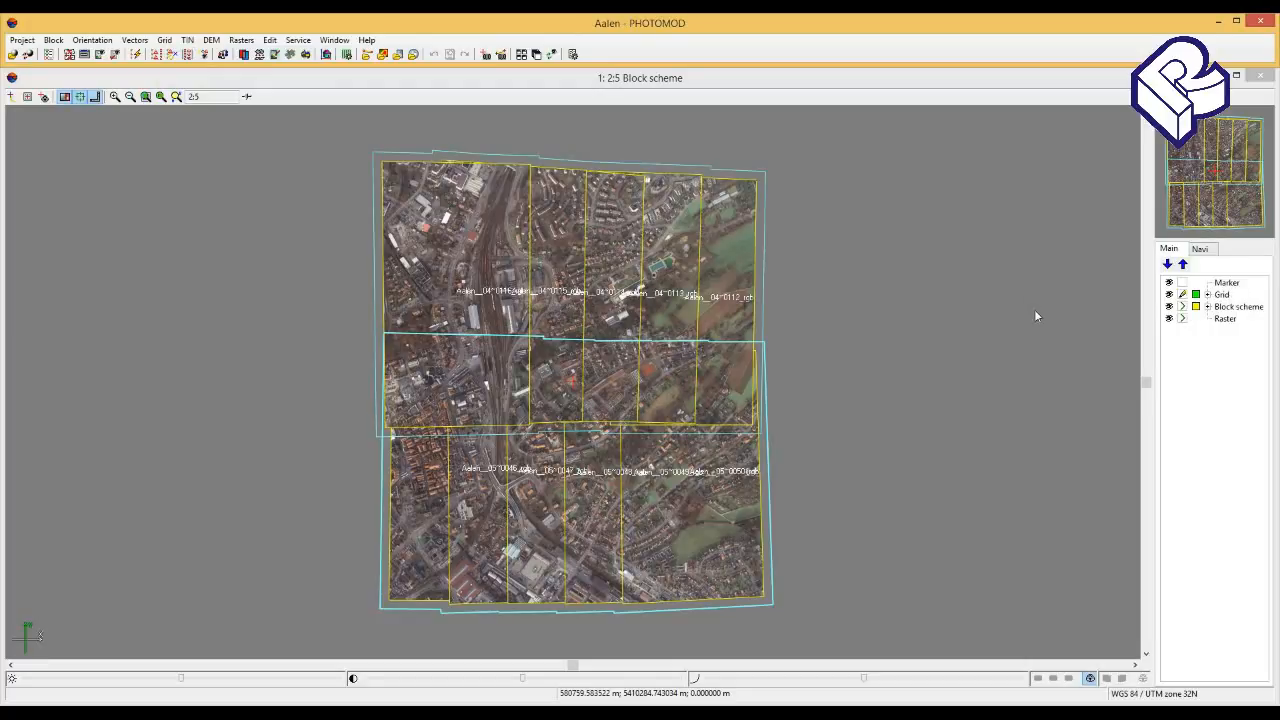
{"action": "left_click", "coordinate": [592, 317]}
{"action": "left_click", "coordinate": [517, 314]}
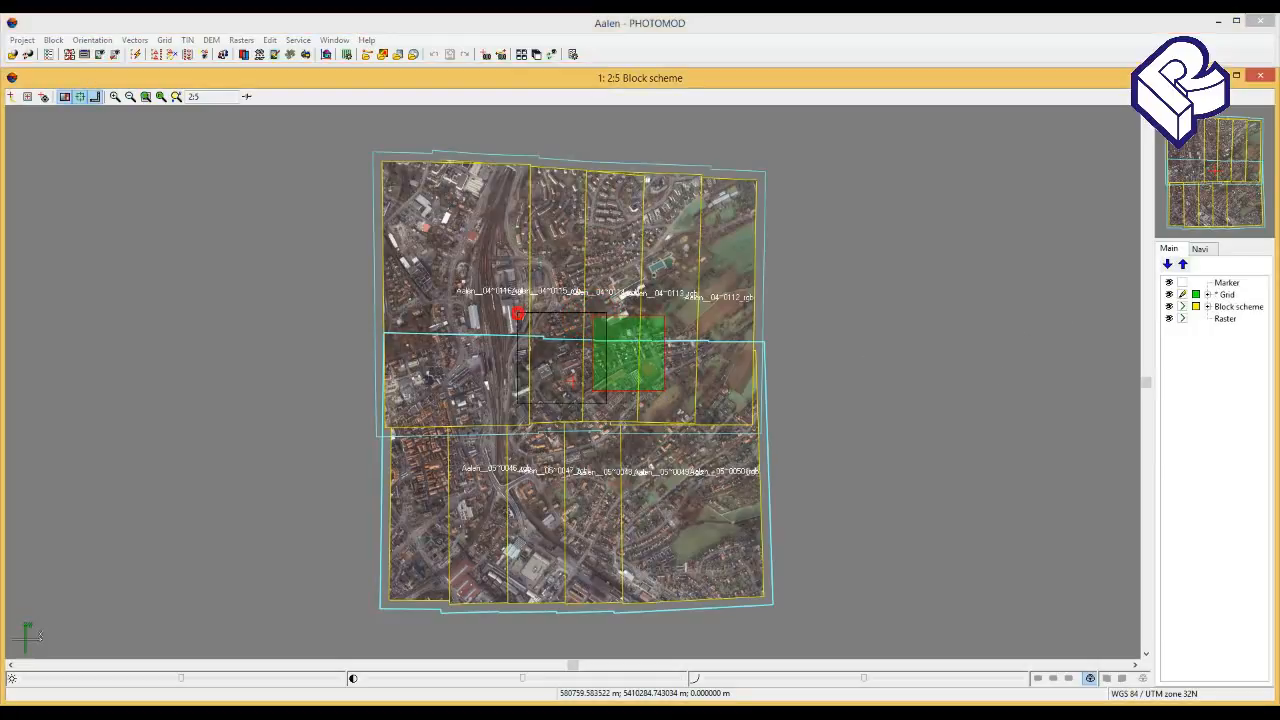
{"action": "mouse_move", "coordinate": [358, 155]}
{"action": "left_mouse_down"}
{"action": "mouse_move", "coordinate": [536, 364]}
{"action": "mouse_move", "coordinate": [802, 619]}
{"action": "left_mouse_up"}
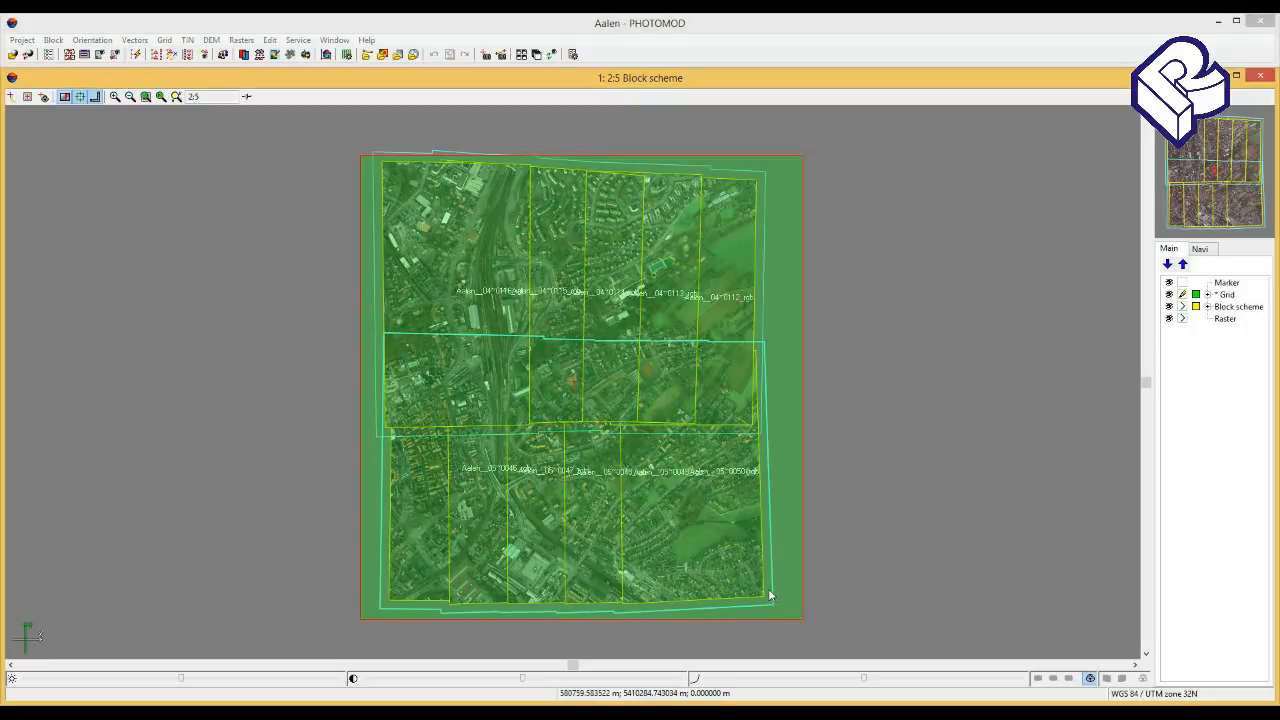
- Review the grid properties and accept X and Y steps of 2.5 m
{"action": "left_click", "coordinate": [165, 43]}
{"action": "left_click", "coordinate": [180, 70]}
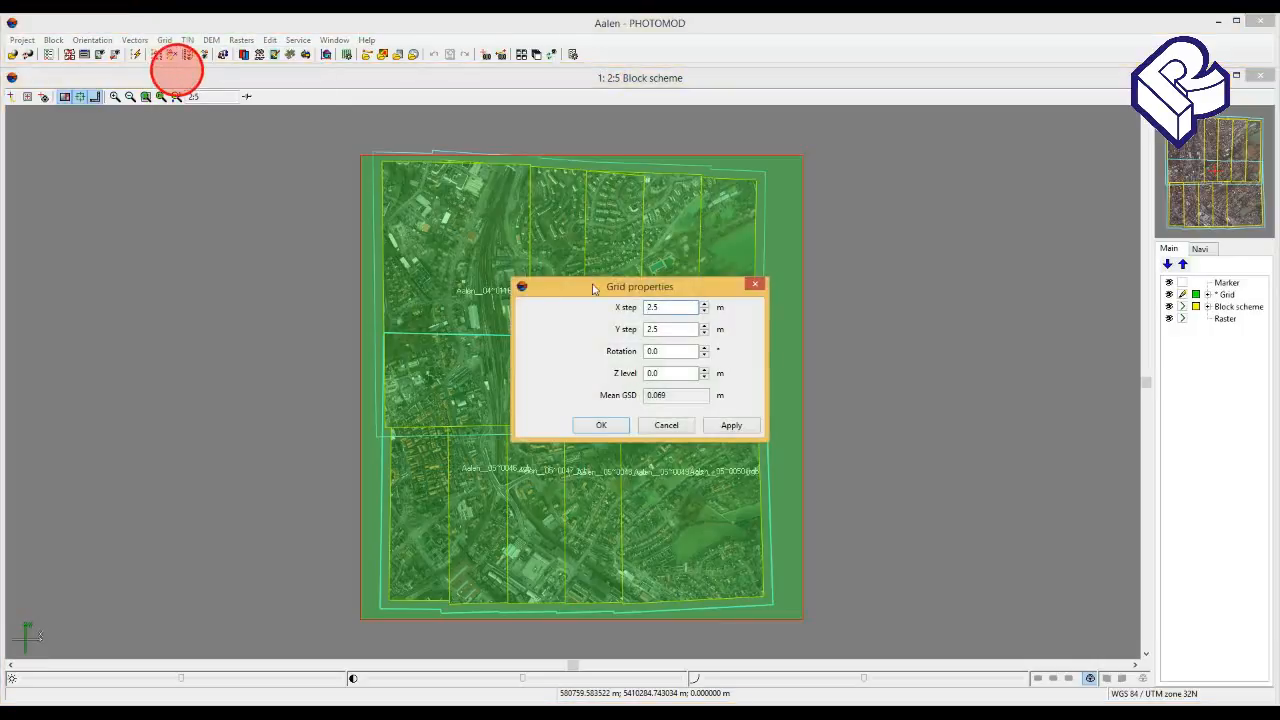
{"action": "left_click_drag", "start_coordinate": [592, 291], "coordinate": [549, 287]}
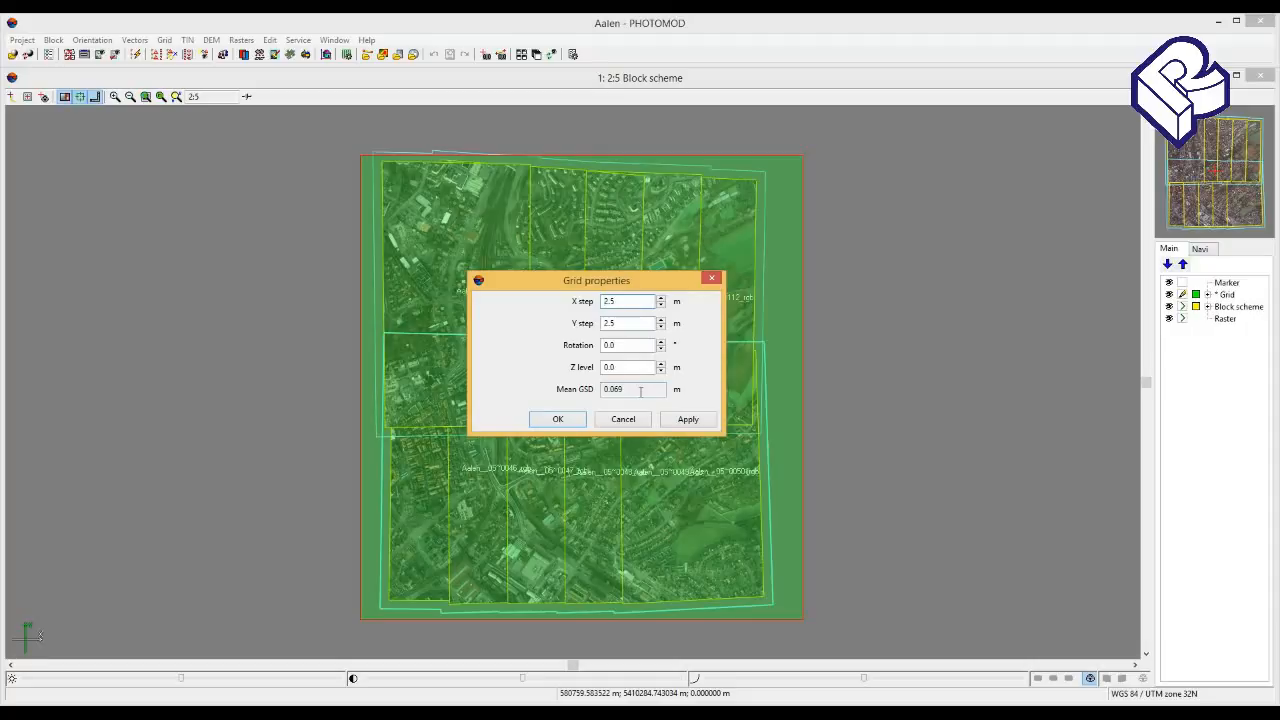
{"action": "left_click", "coordinate": [565, 420]}
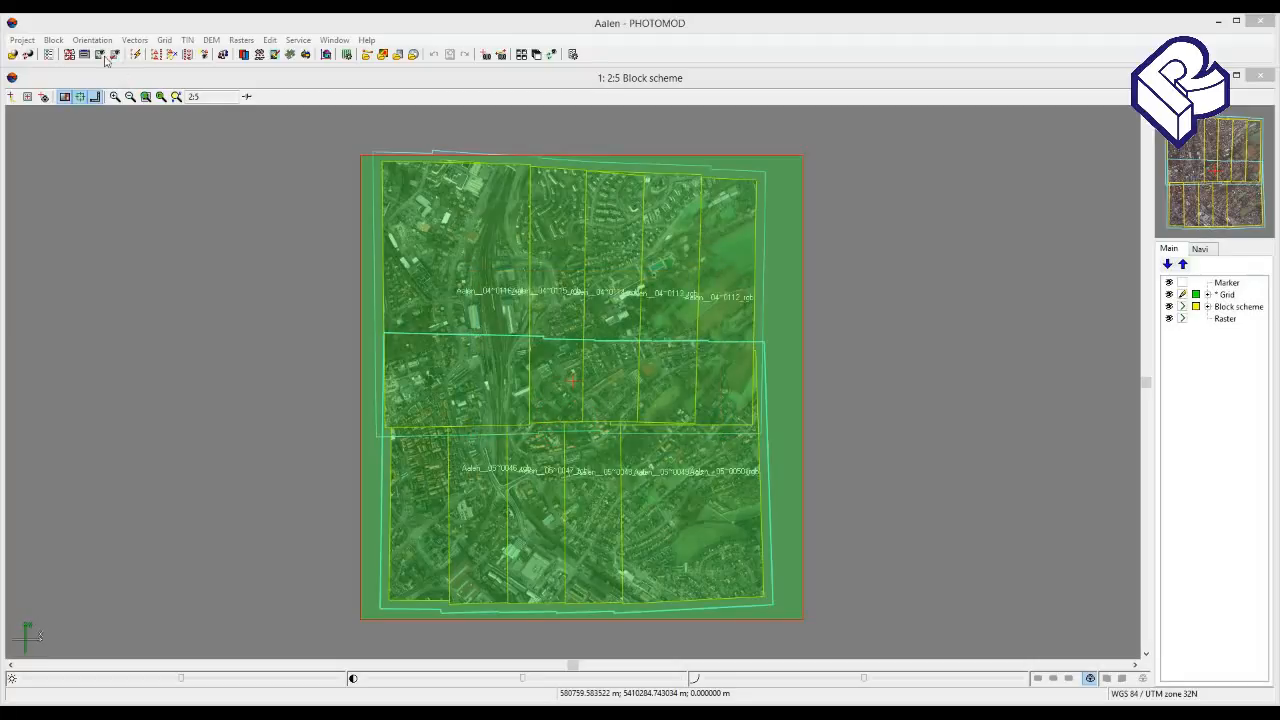
- Create an overlap heat map for images, painted by overlap multiplicity, and hide its vector layer after checking it
{"action": "left_click", "coordinate": [53, 40]}
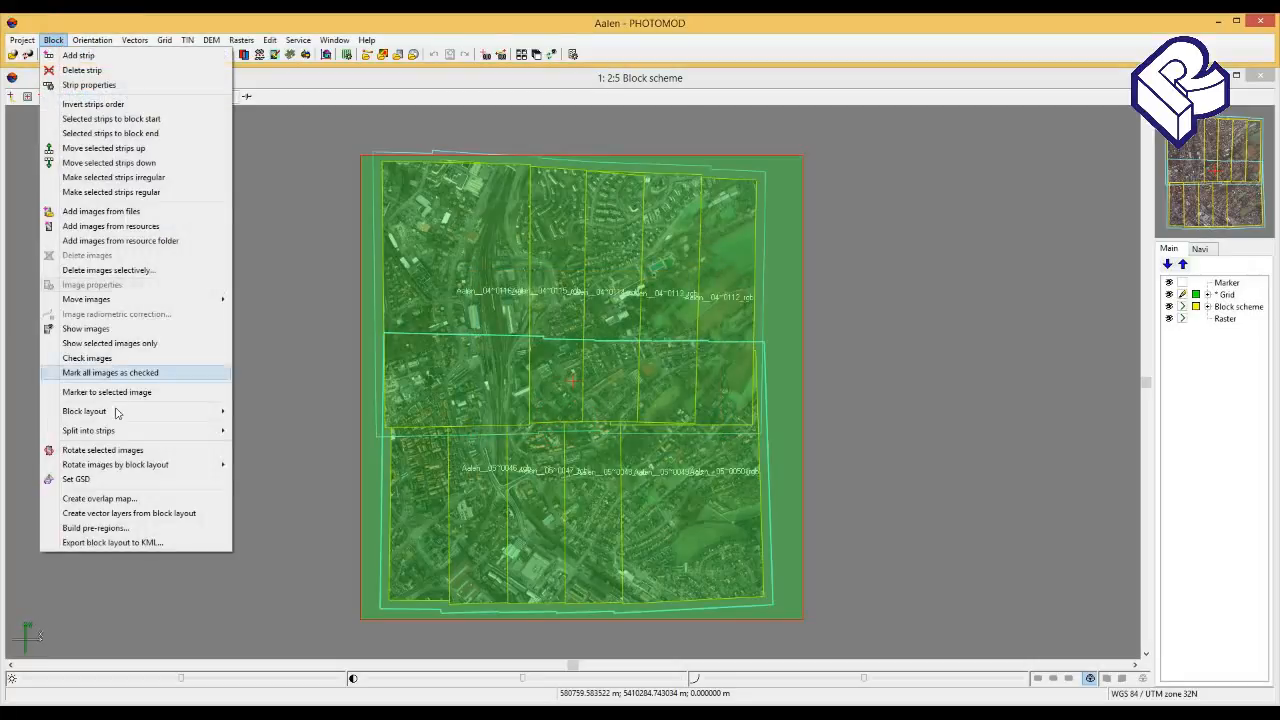
{"action": "left_click", "coordinate": [105, 498]}
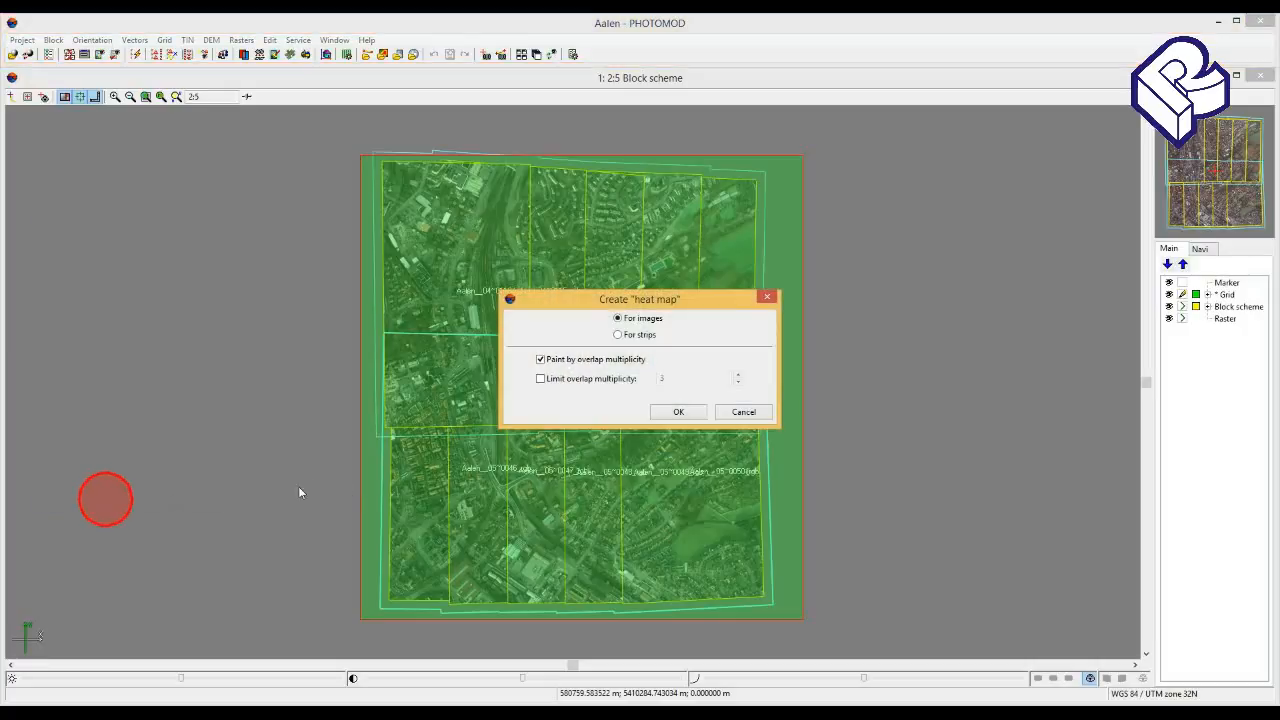
{"action": "left_click", "coordinate": [676, 413]}
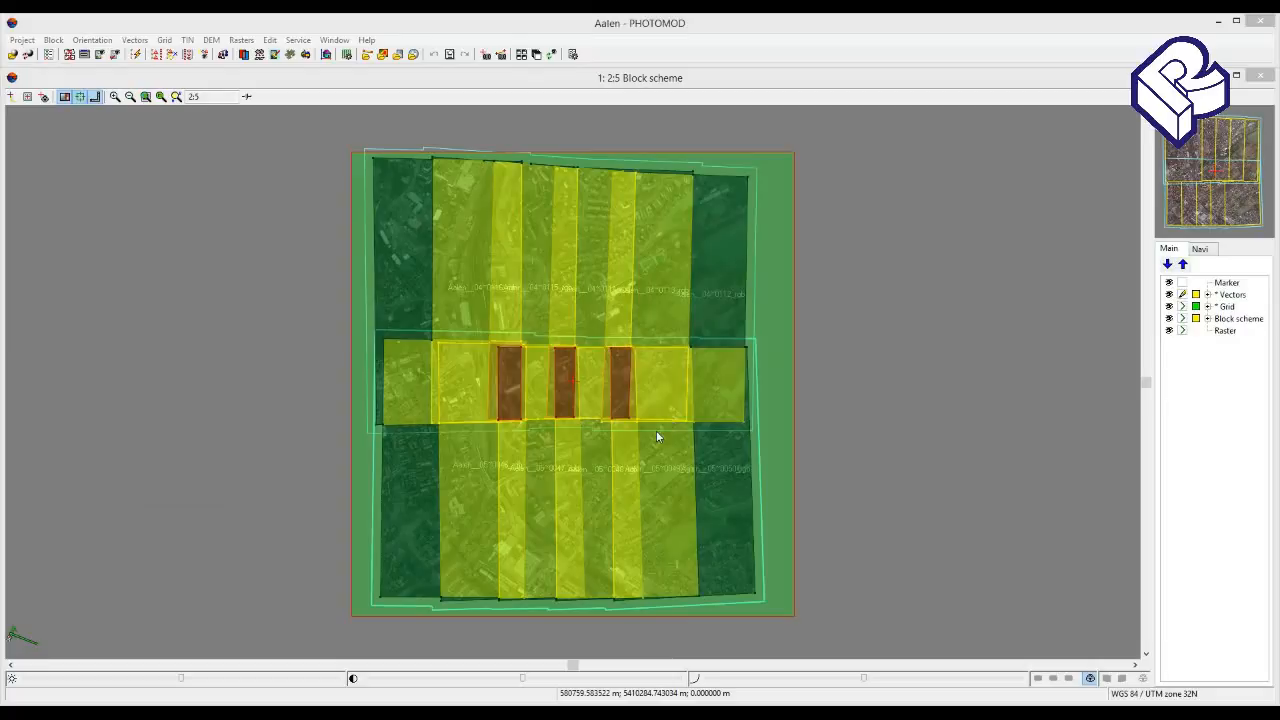
{"action": "left_click", "coordinate": [513, 390]}
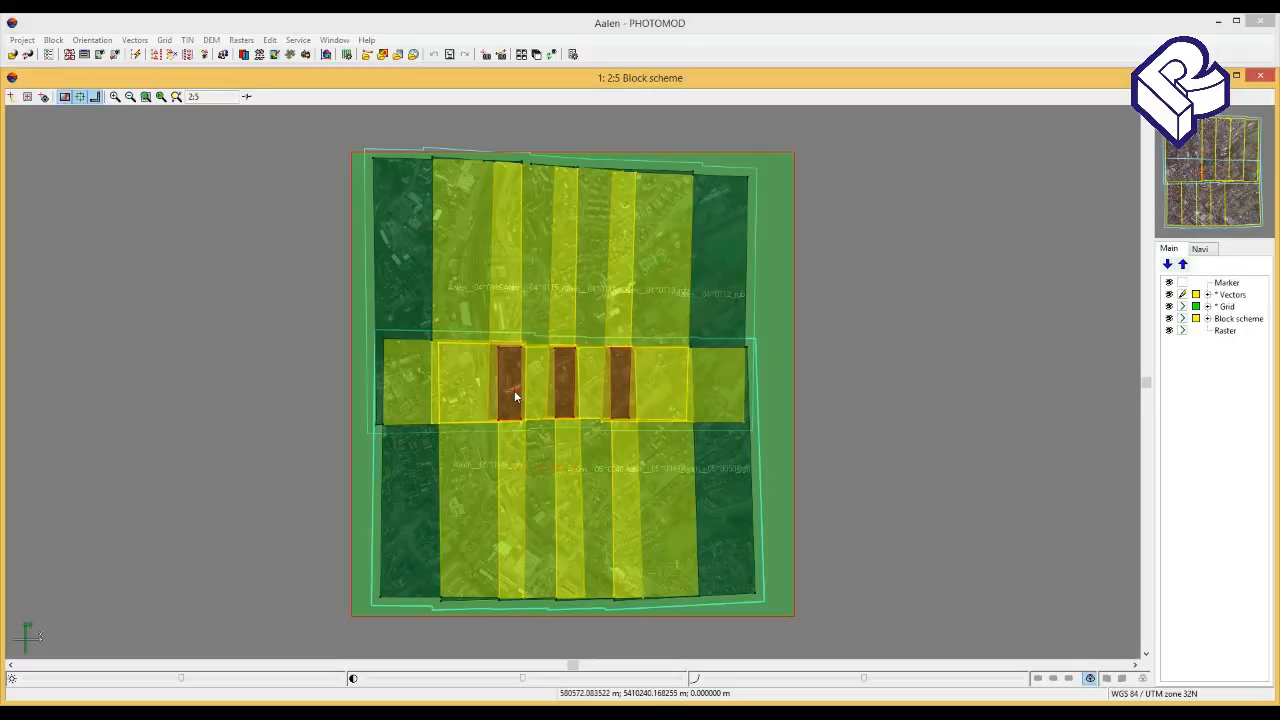
{"action": "left_click", "coordinate": [1169, 295]}
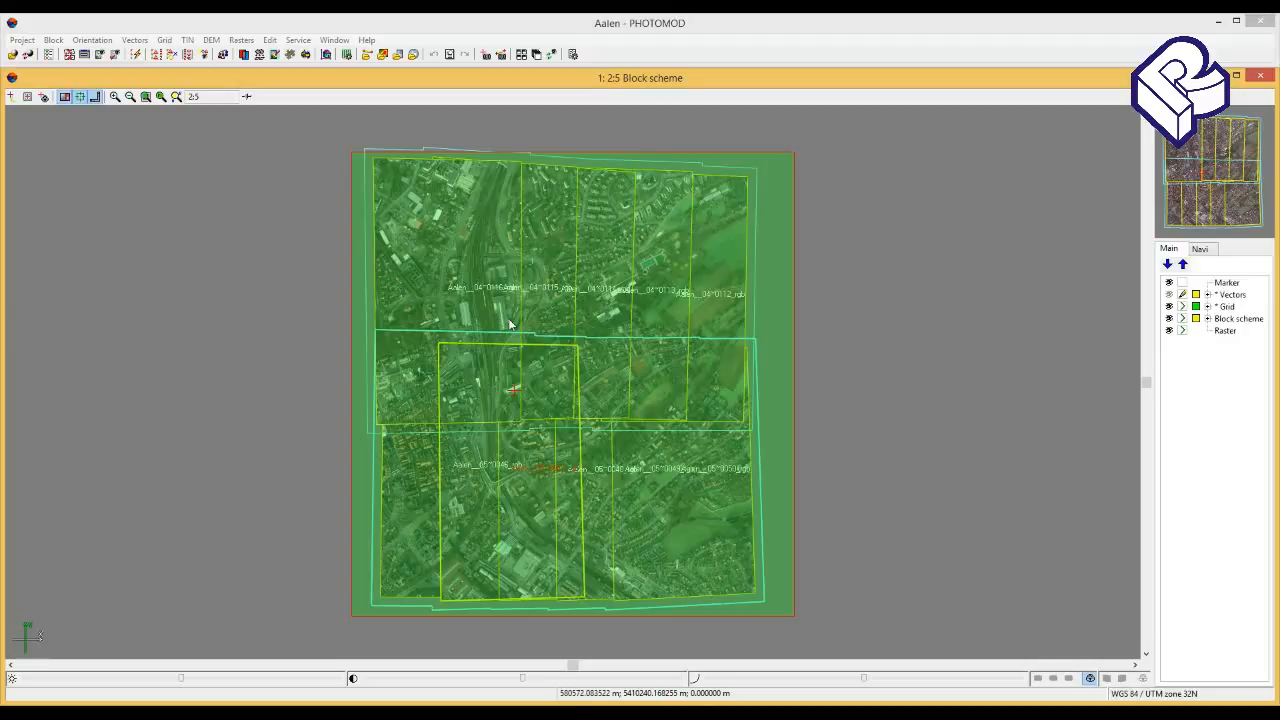
- Build pre-regions from stereopair frames by Voronoi diagram with minimum sliver removal, loading them into a new layer
{"action": "left_click", "coordinate": [54, 40]}
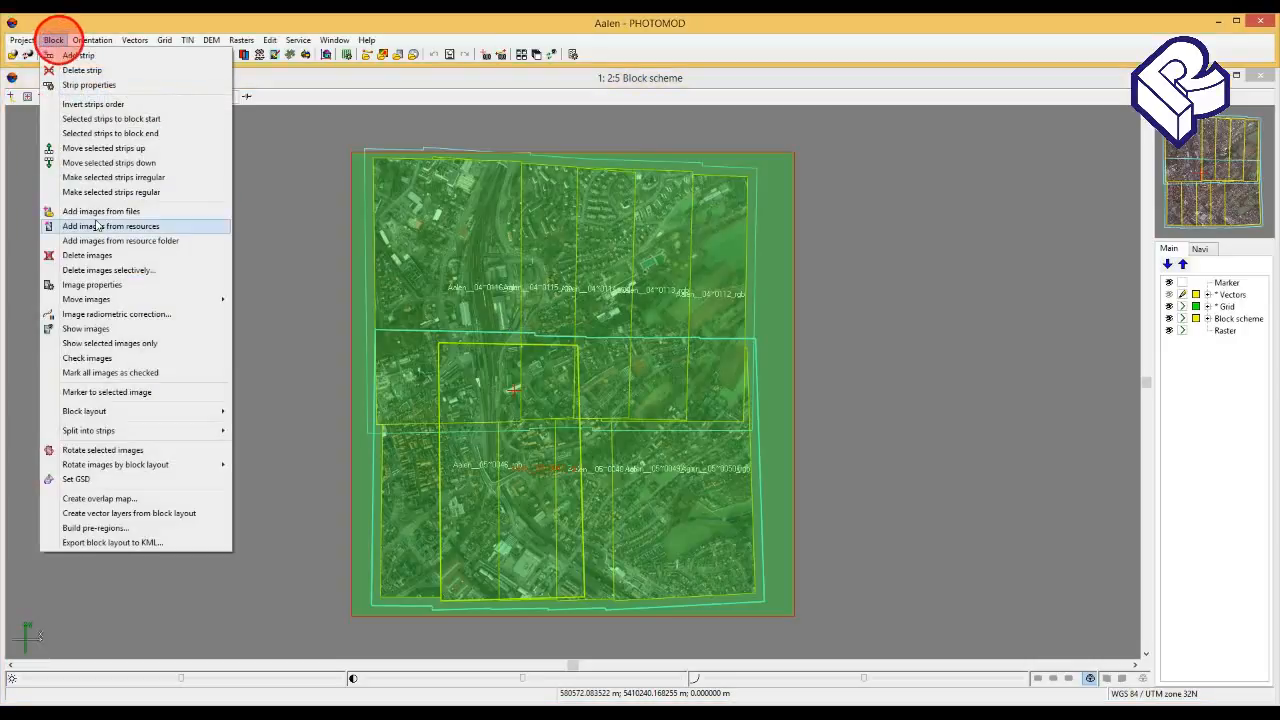
{"action": "left_click", "coordinate": [104, 528]}
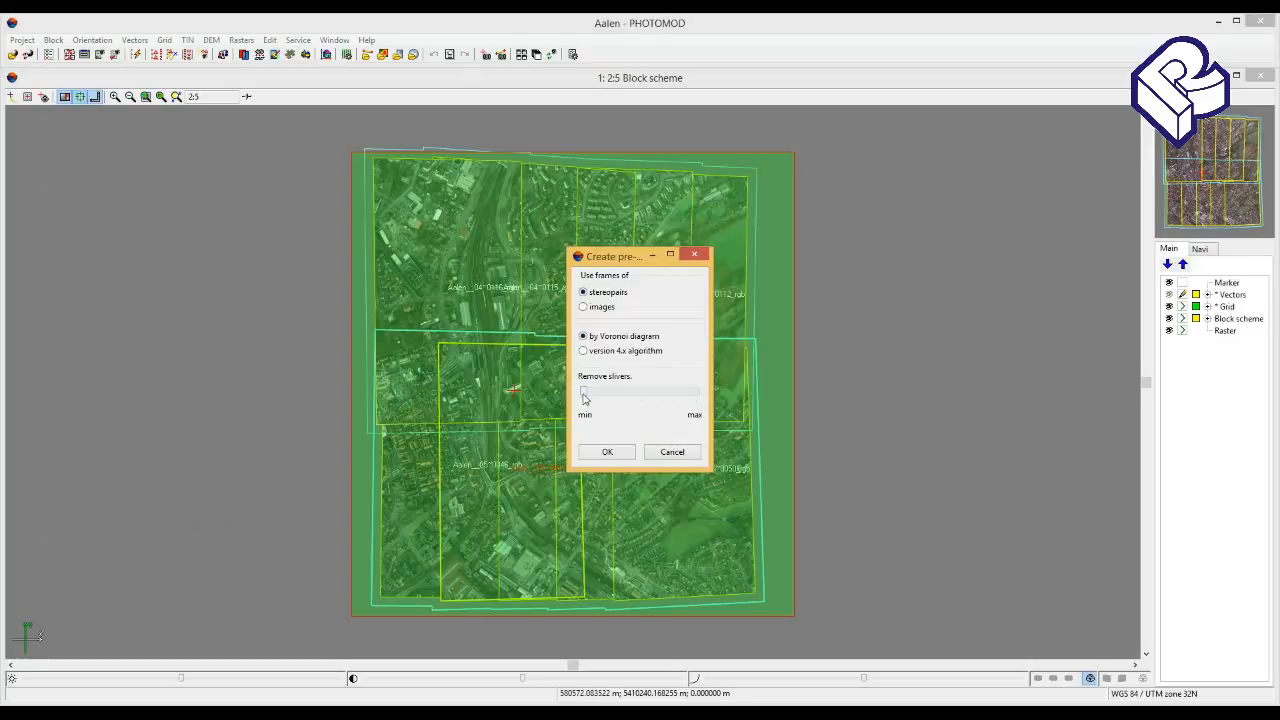
{"action": "left_click", "coordinate": [596, 455]}
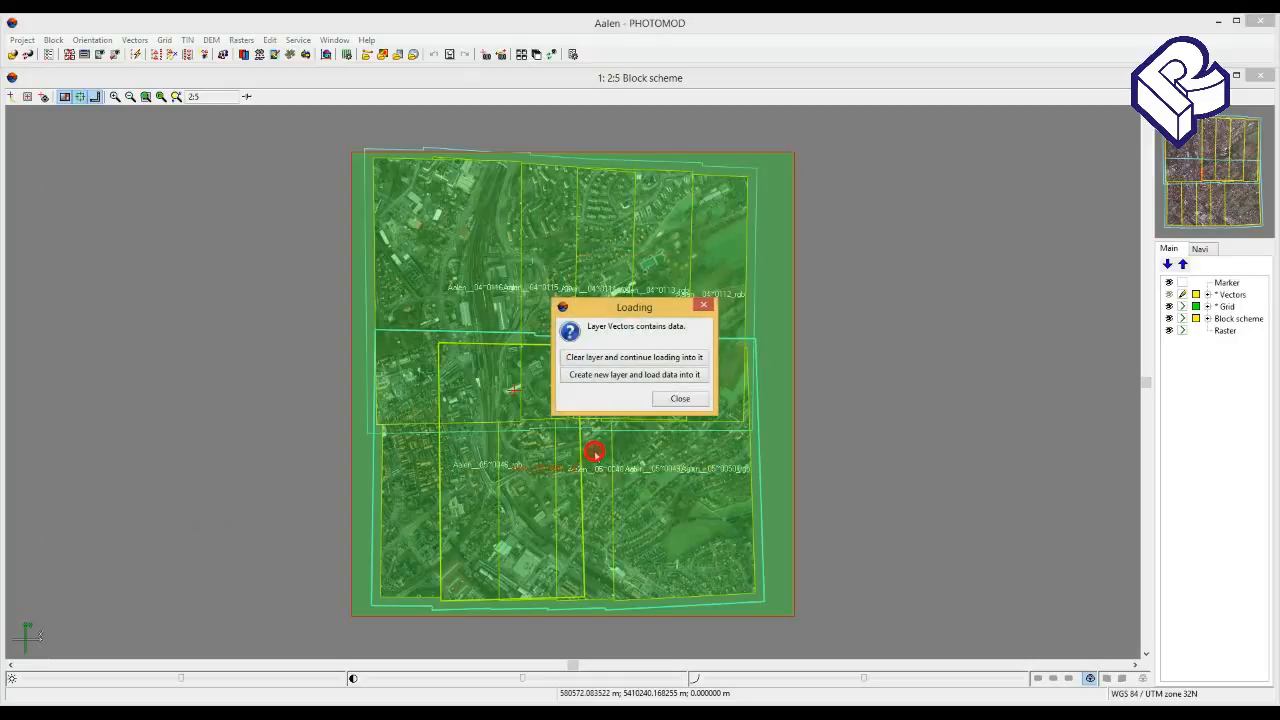
{"action": "left_click", "coordinate": [633, 377]}
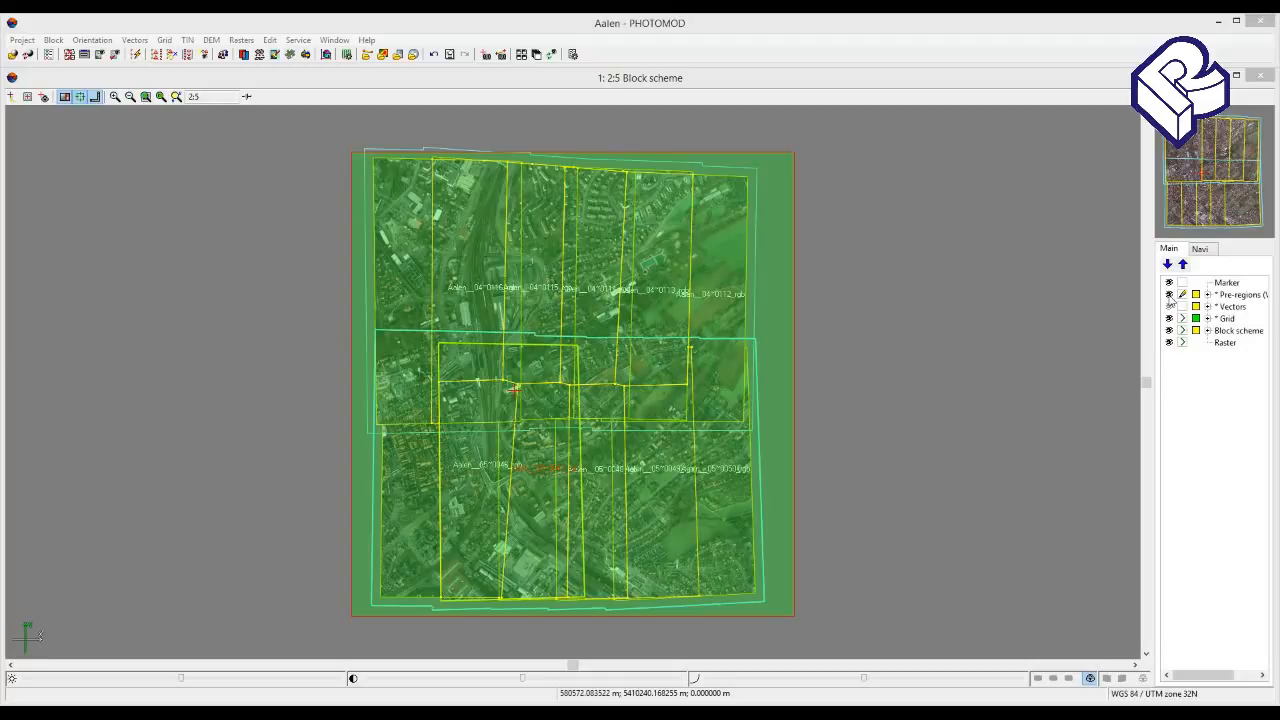
- Open the automatic point computation settings and choose the Rural area correlator preset
{"action": "left_click", "coordinate": [140, 41]}
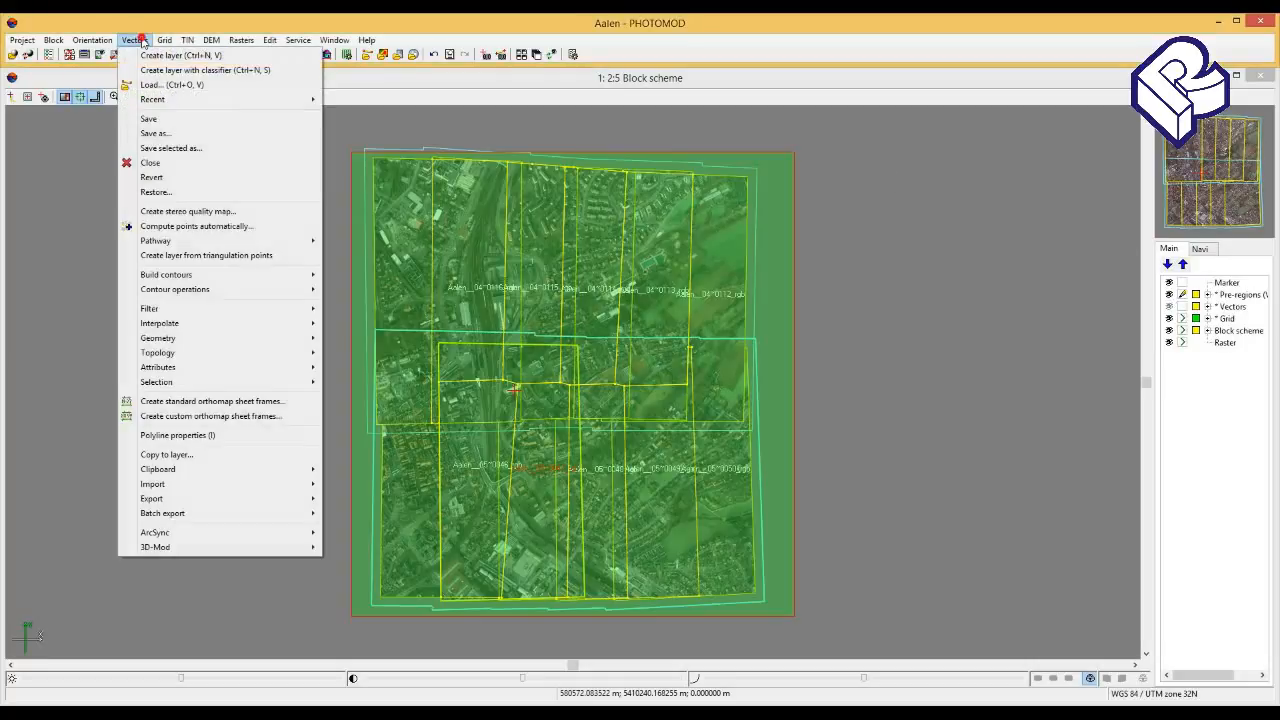
{"action": "left_click", "coordinate": [182, 228]}
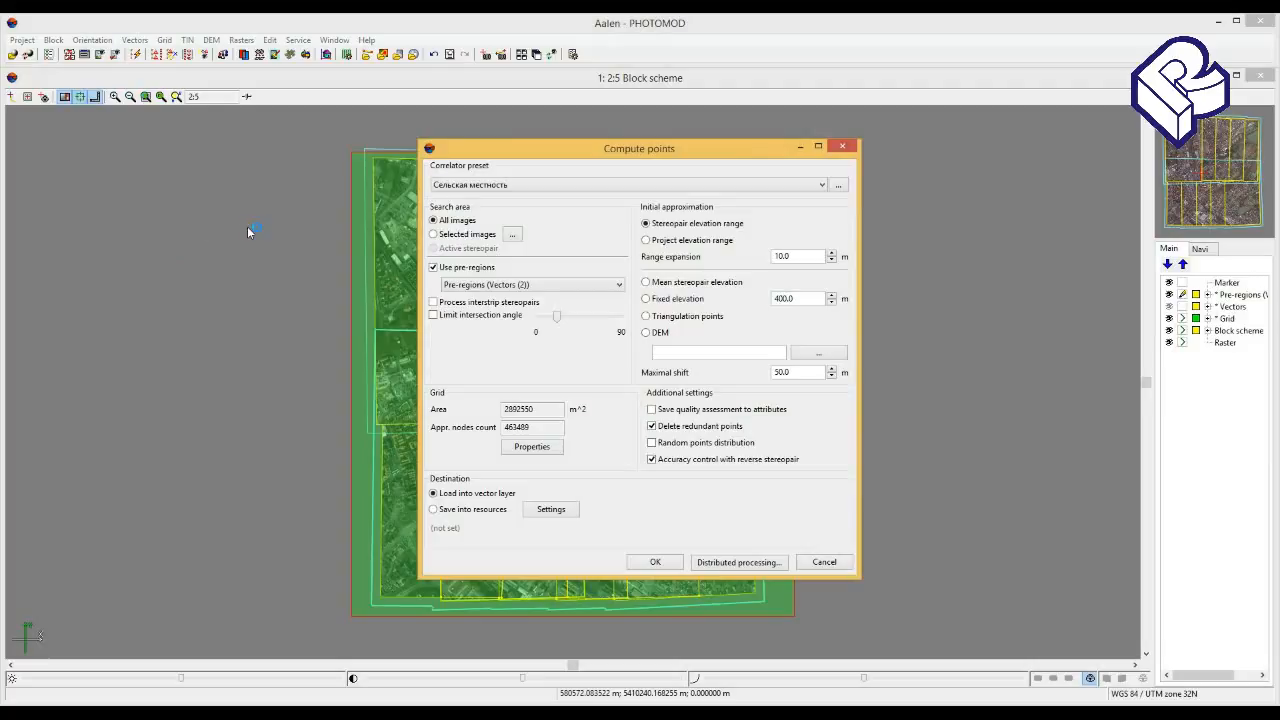
{"action": "left_click", "coordinate": [678, 185]}
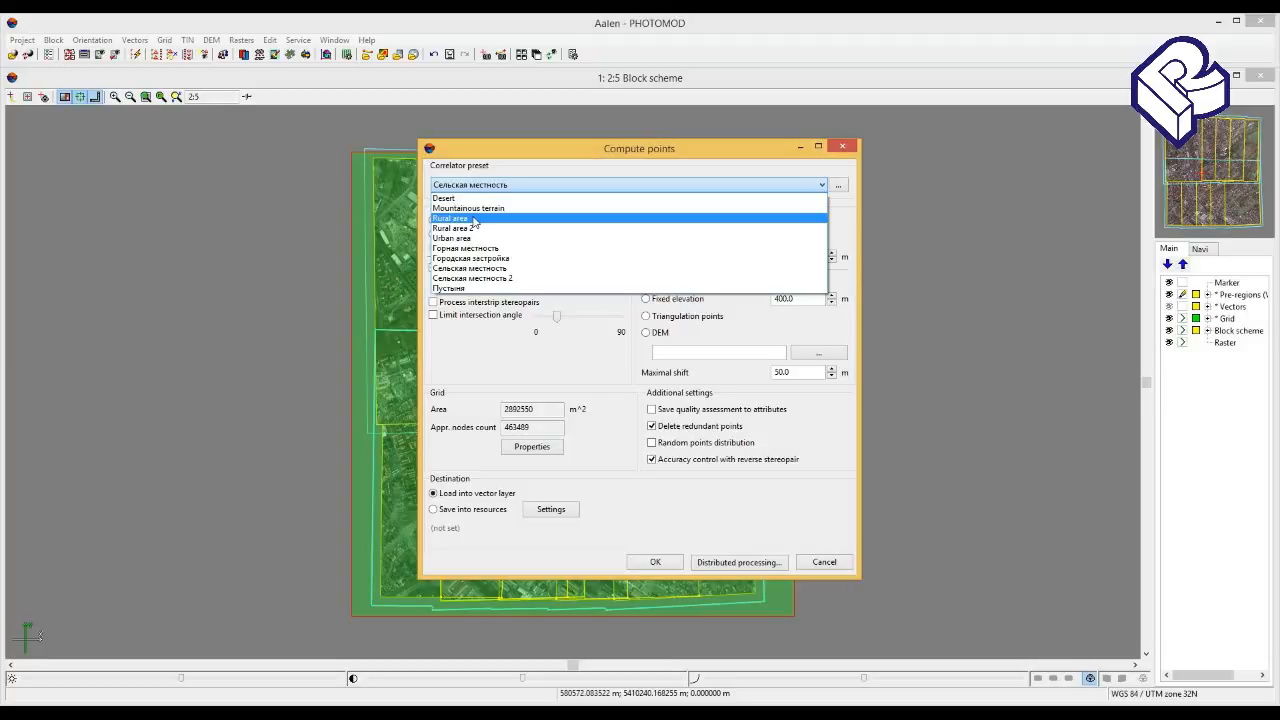
{"action": "left_click", "coordinate": [474, 219]}
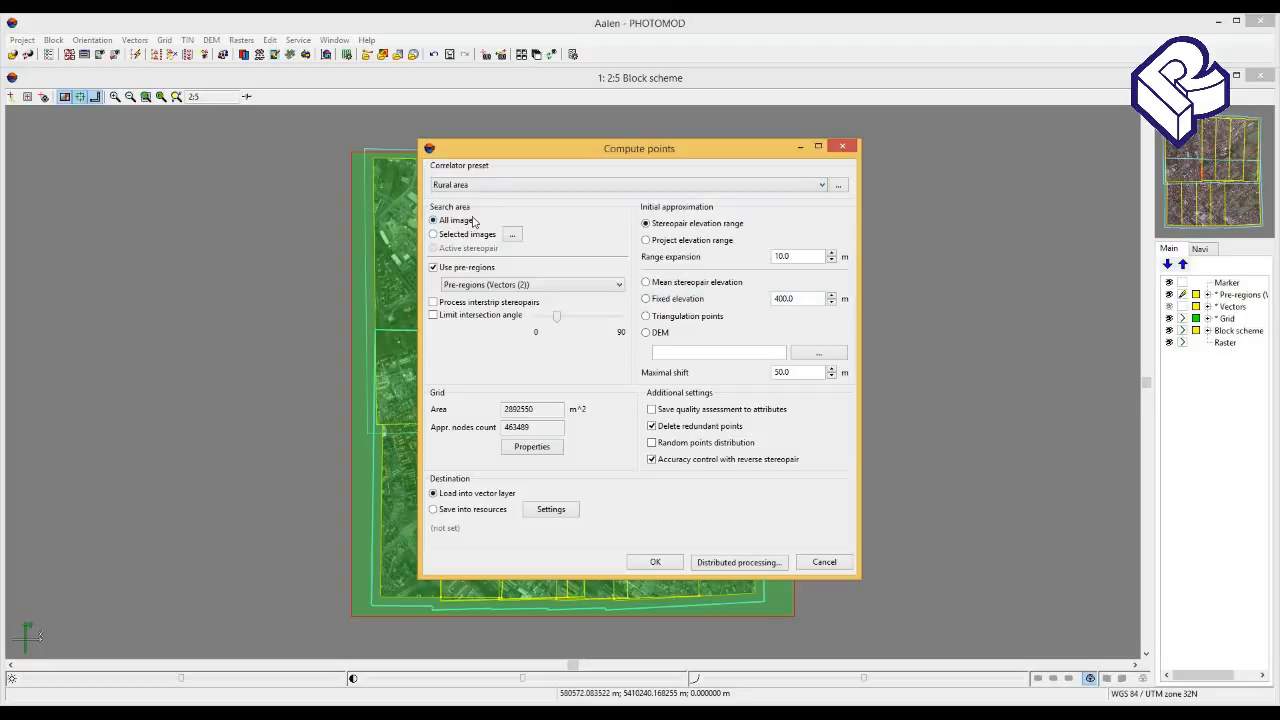
- Inspect the correlator pass parameters of the Rural area 2 preset and switch back to the Rural area preset
{"action": "left_click", "coordinate": [736, 187]}
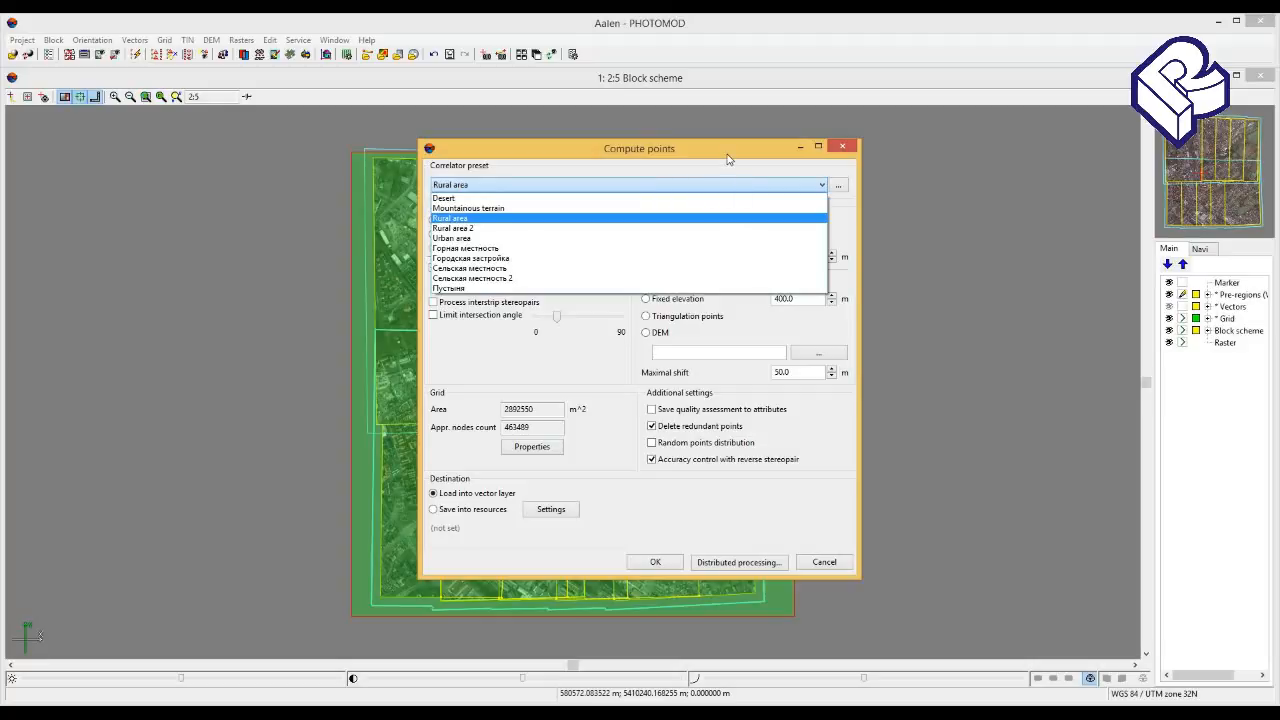
{"action": "left_click", "coordinate": [717, 228]}
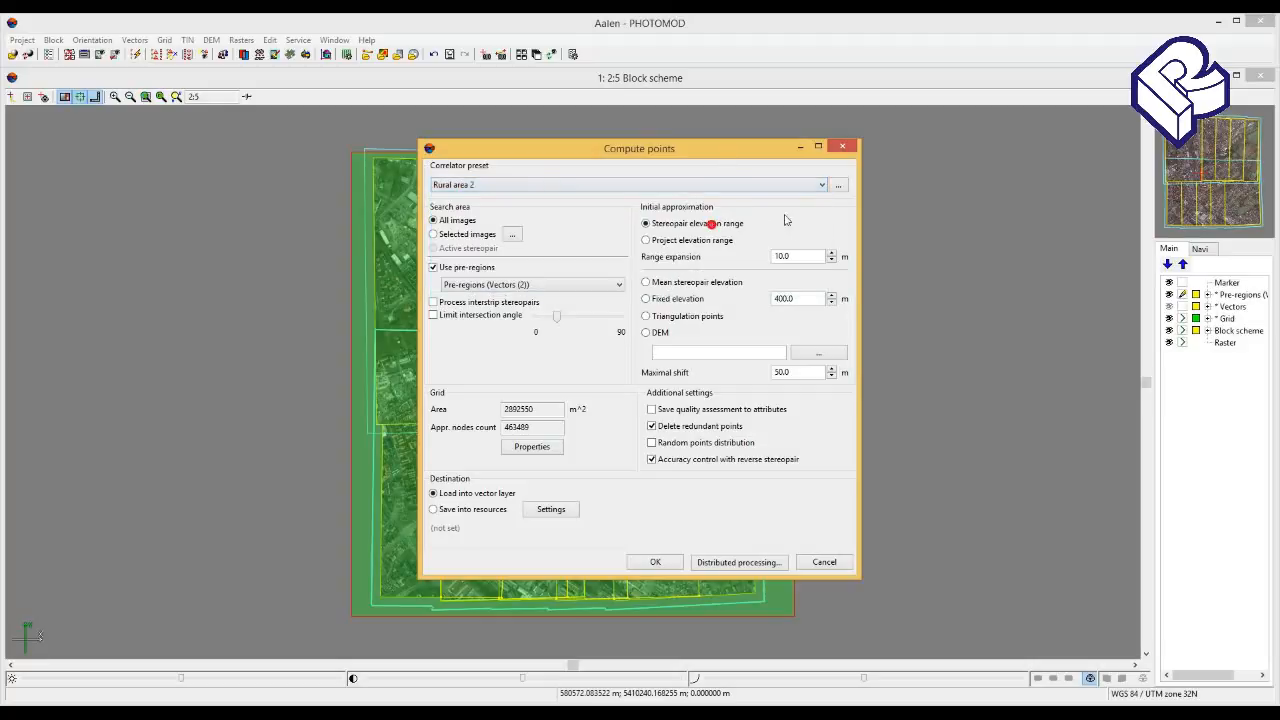
{"action": "left_click", "coordinate": [836, 186]}
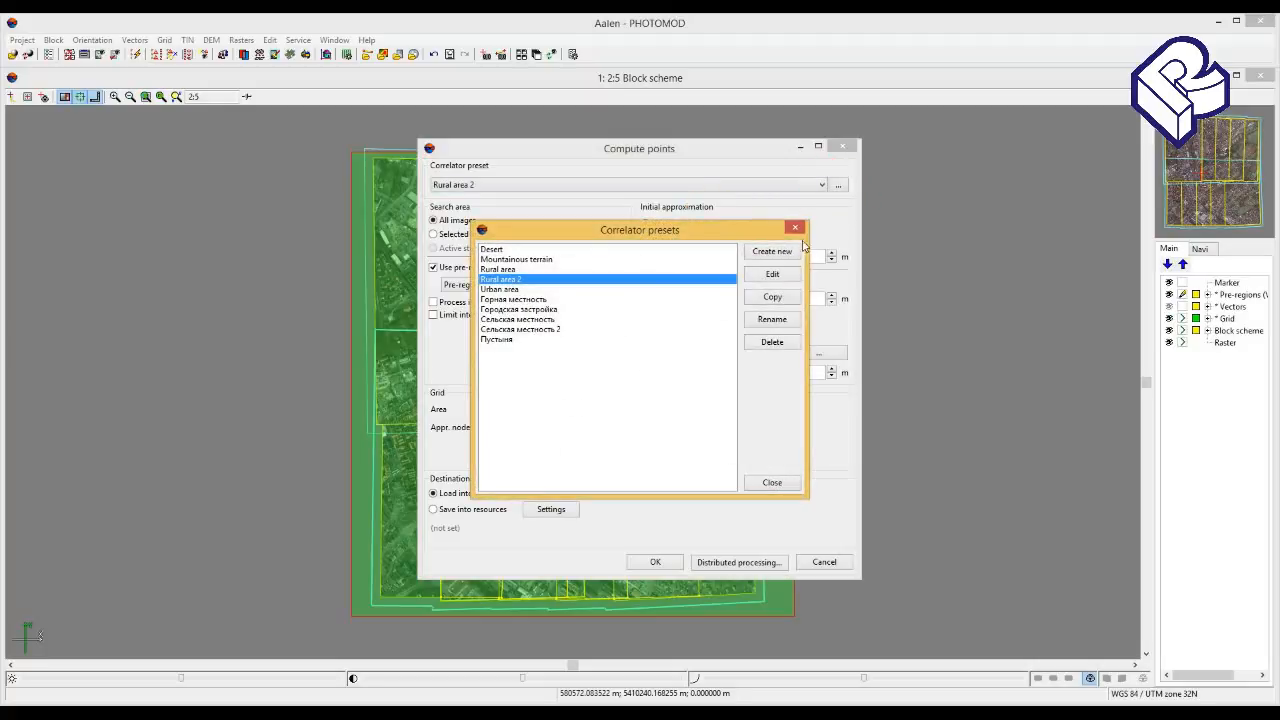
{"action": "left_click", "coordinate": [782, 273]}
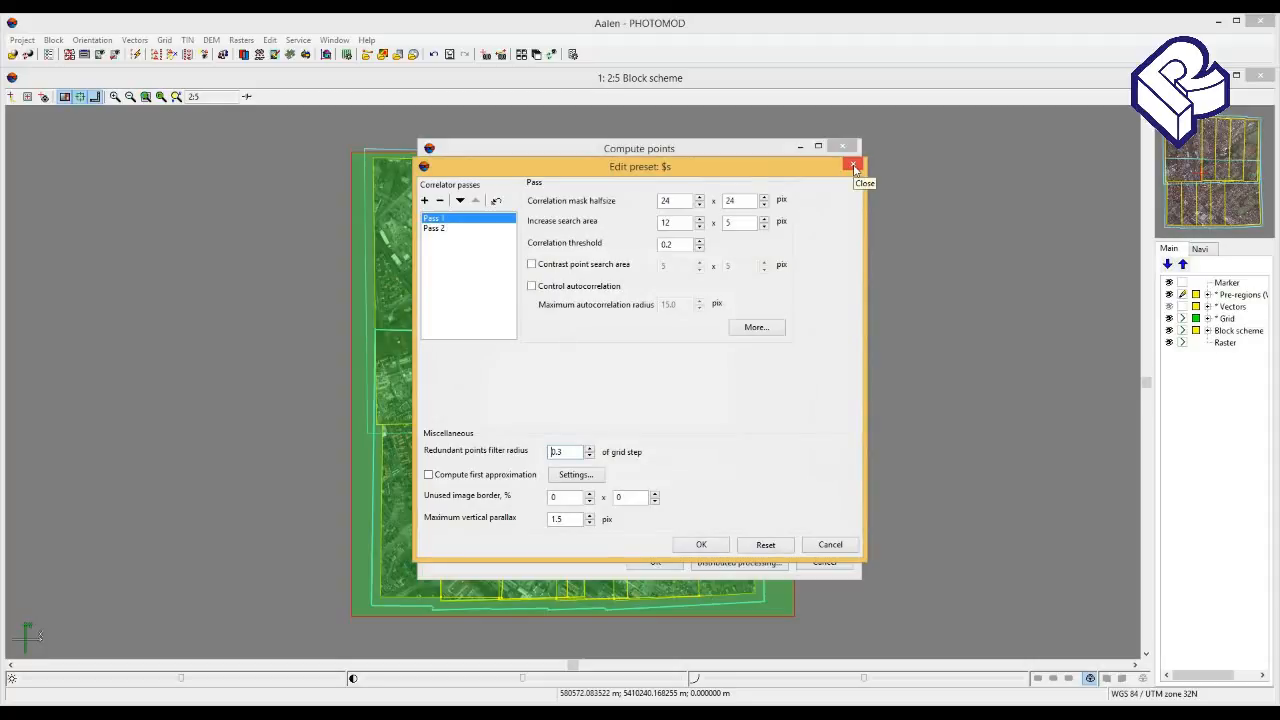
{"action": "left_click", "coordinate": [854, 167]}
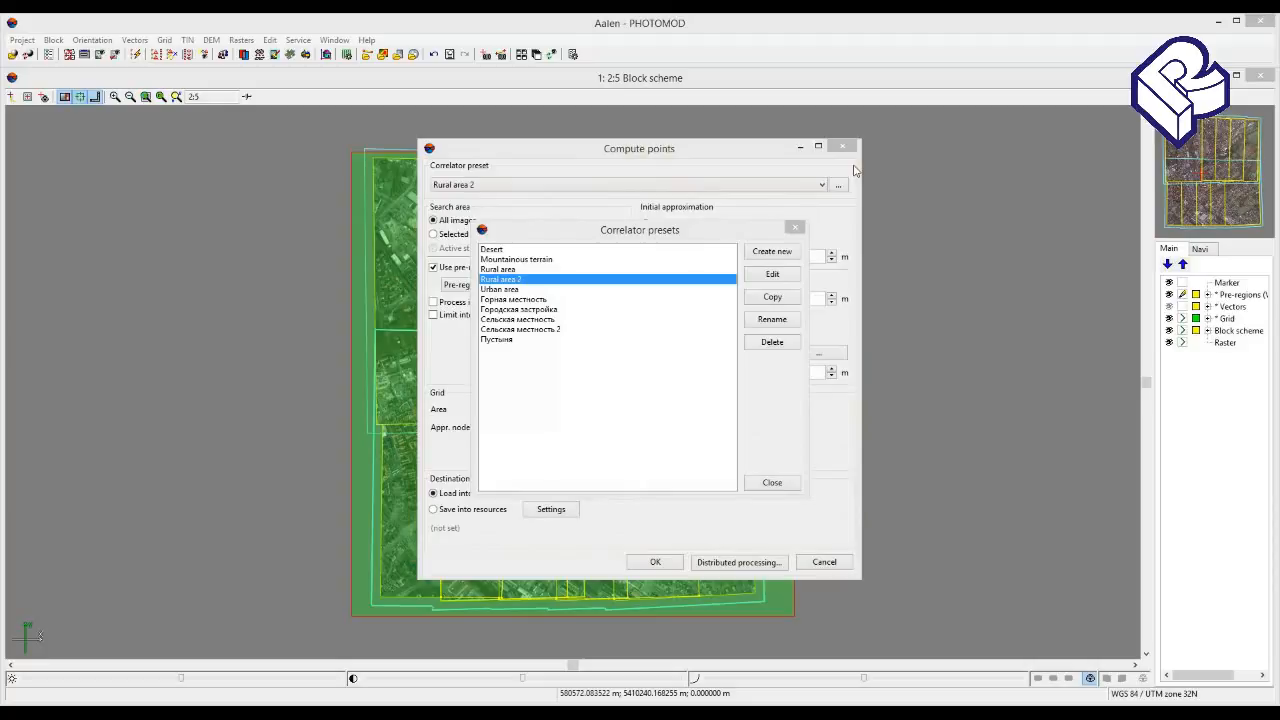
{"action": "left_click", "coordinate": [796, 229]}
{"action": "left_click", "coordinate": [792, 184]}
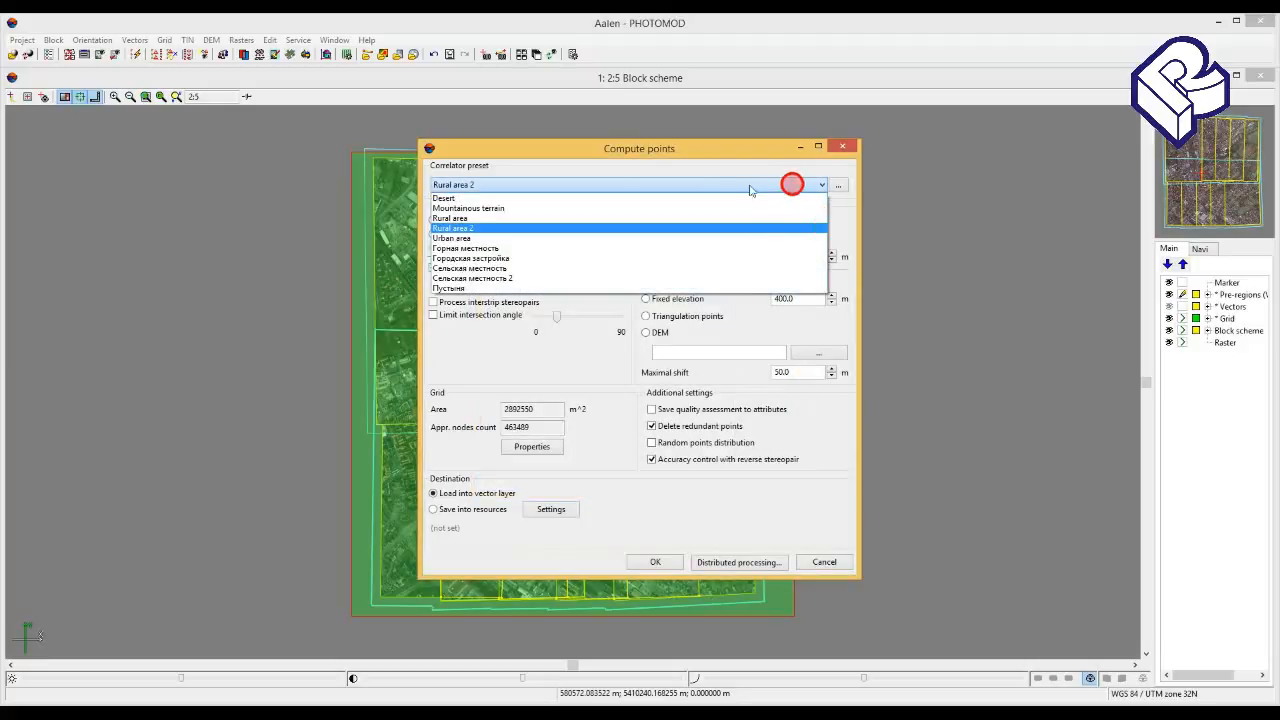
{"action": "left_click", "coordinate": [477, 218]}
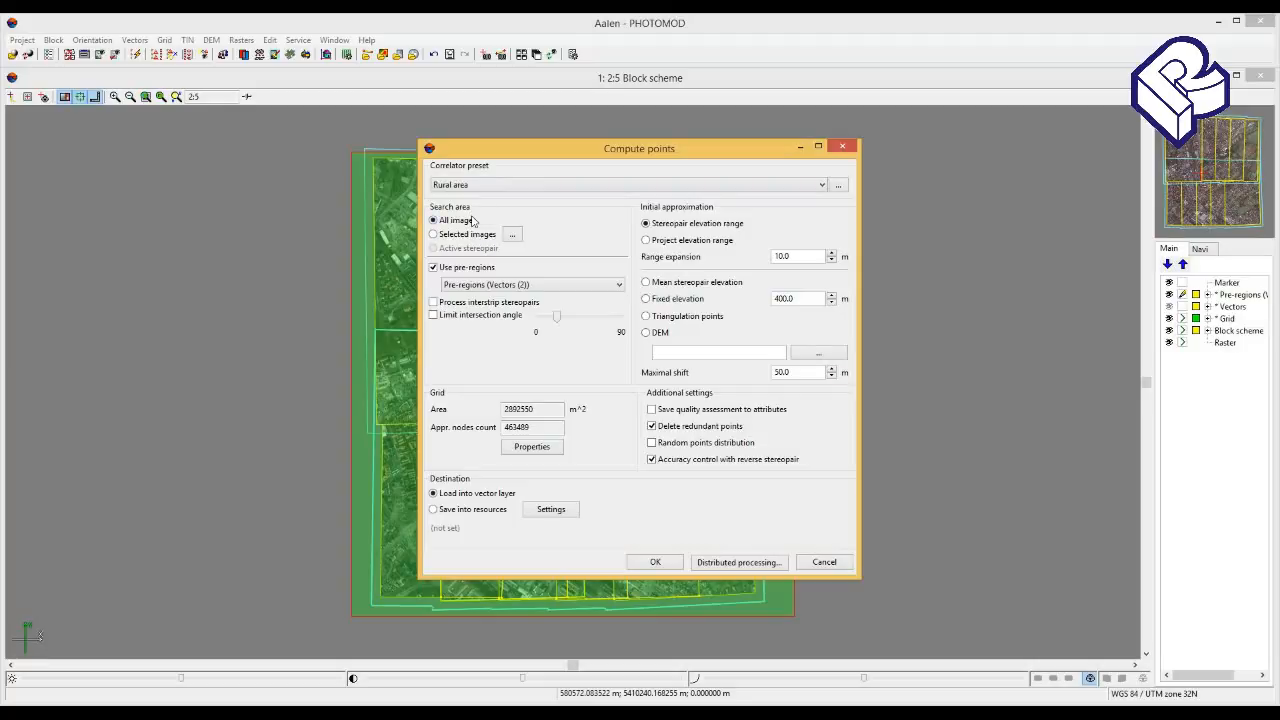
- Set the search area to selected images and check the image selection list without changing it
{"action": "left_click", "coordinate": [435, 234]}
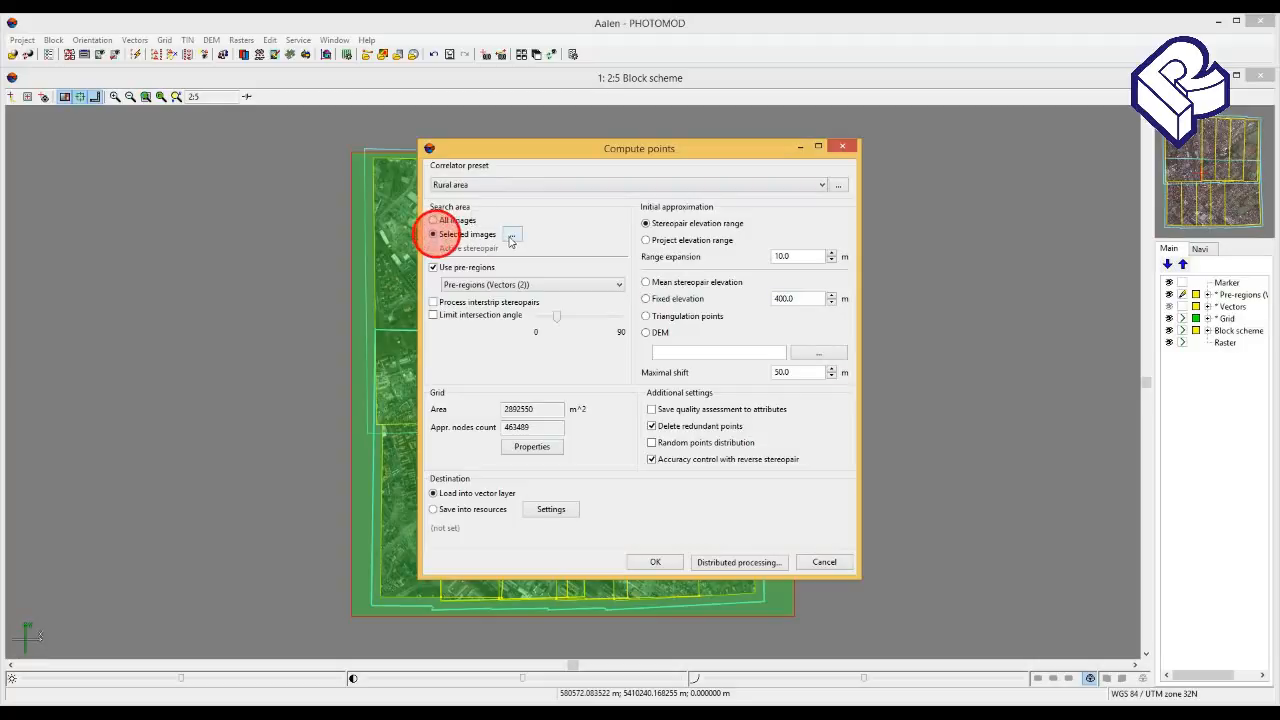
{"action": "left_click", "coordinate": [511, 236]}
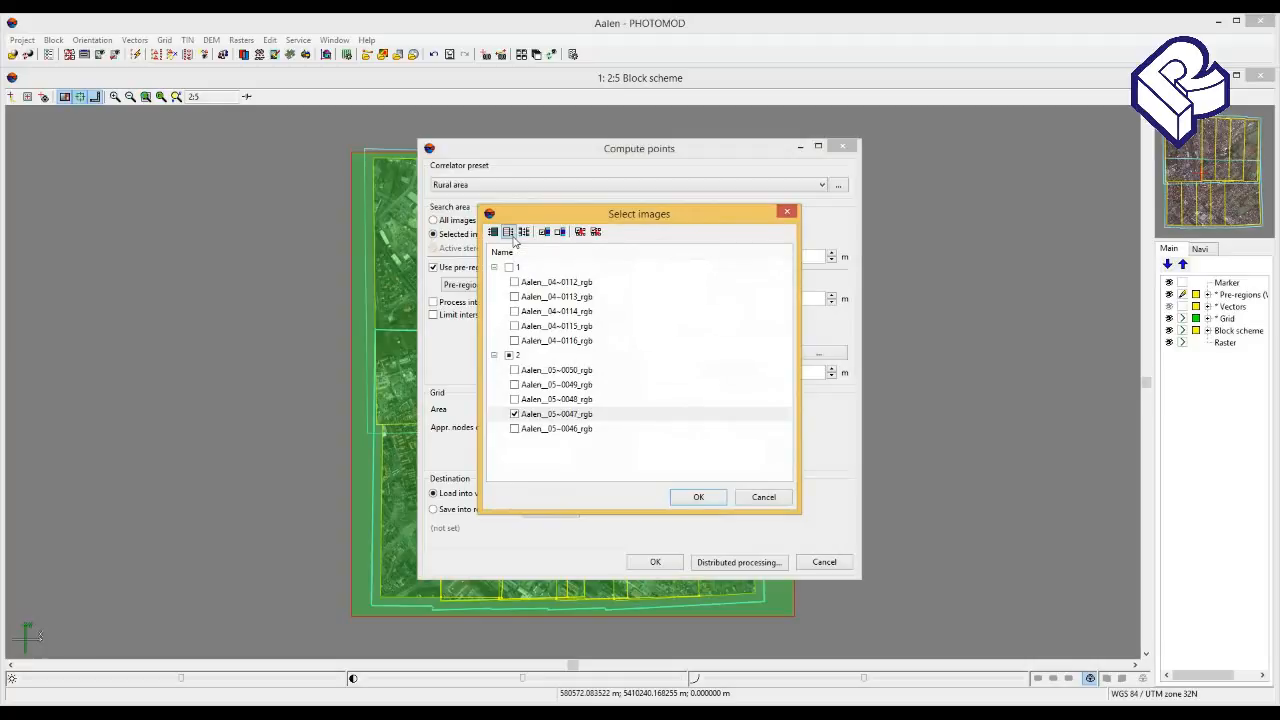
{"action": "left_click", "coordinate": [787, 212]}
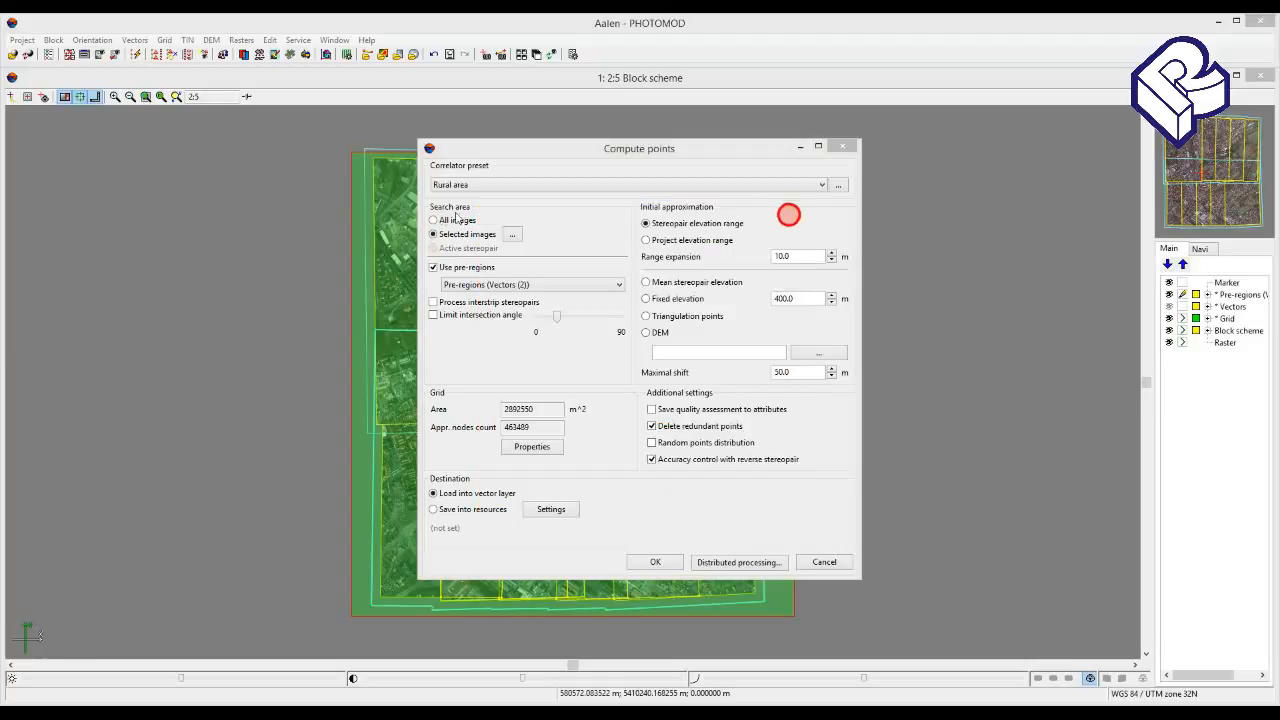
- Set the search area to all images and use Pre-regions (Vectors (2)) as the pre-regions layer
{"action": "left_click", "coordinate": [436, 221]}
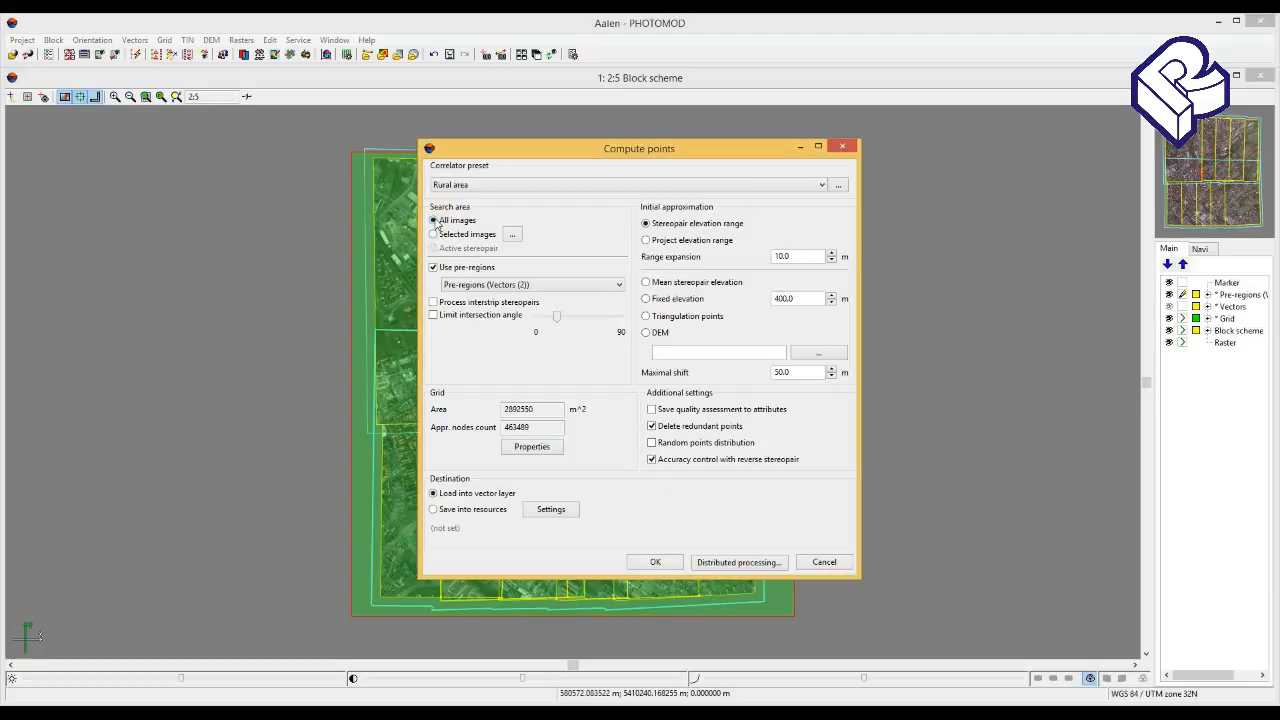
{"action": "left_click", "coordinate": [514, 289]}
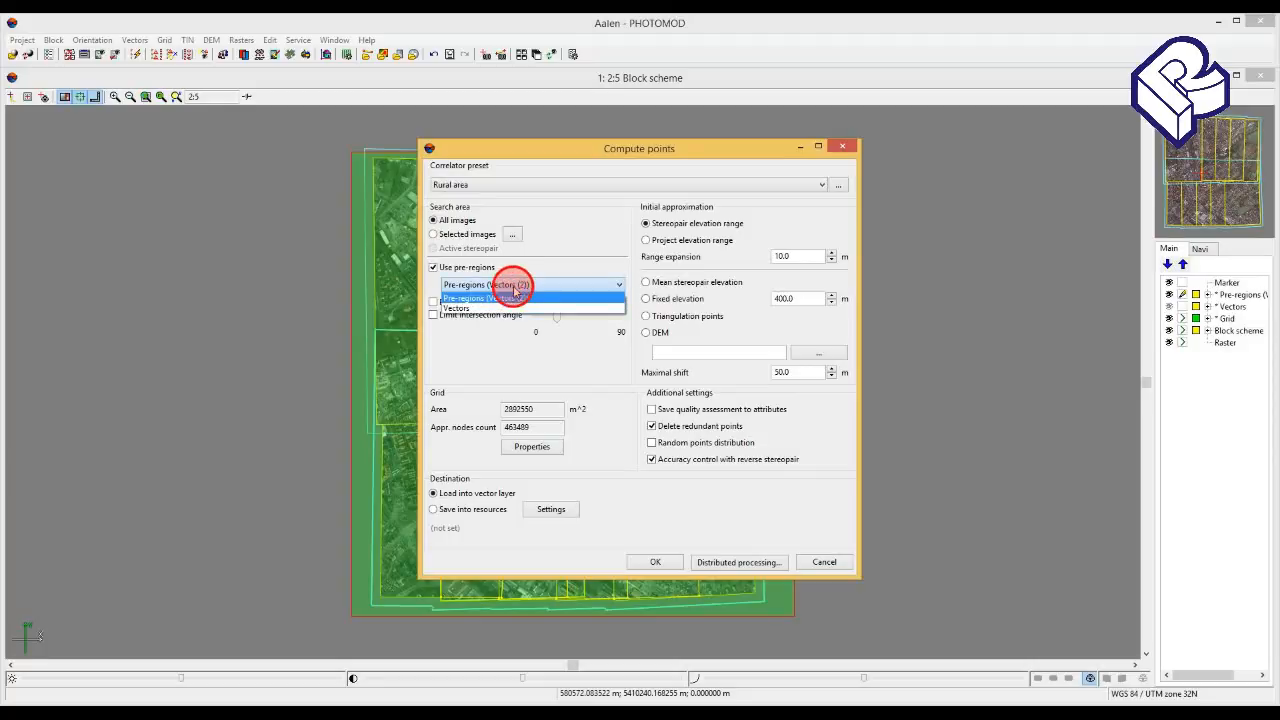
{"action": "left_click", "coordinate": [512, 297]}
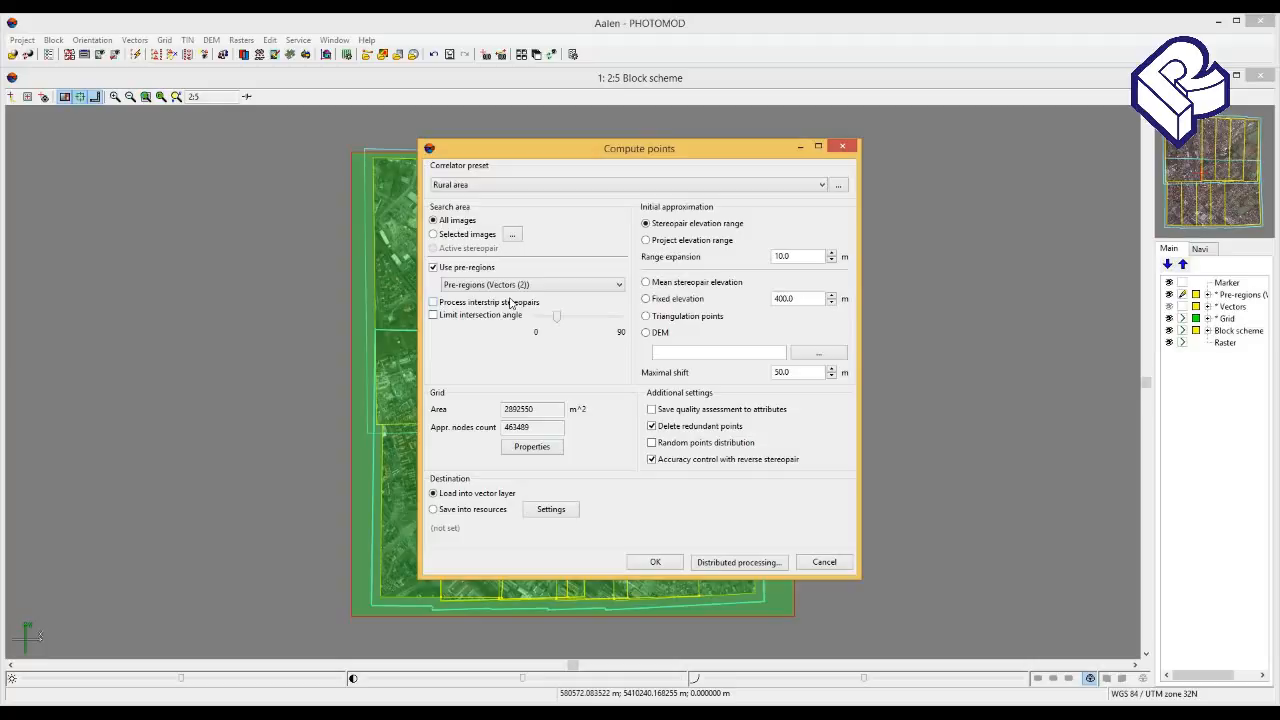
- Try out interstrip stereopair processing and the intersection angle limit, leaving both options switched off
{"action": "left_click", "coordinate": [433, 302]}
{"action": "left_click", "coordinate": [433, 303]}
{"action": "left_click", "coordinate": [434, 316]}
{"action": "left_click", "coordinate": [557, 316]}
{"action": "mouse_move", "coordinate": [560, 322]}
{"action": "left_mouse_down"}
{"action": "mouse_move", "coordinate": [573, 320]}
{"action": "mouse_move", "coordinate": [557, 319]}
{"action": "left_mouse_up"}
{"action": "left_click", "coordinate": [434, 316]}
- Try the project elevation range, fixed elevation and DEM initial approximations, and return to the stereopair elevation range
{"action": "left_click", "coordinate": [646, 240]}
{"action": "left_click", "coordinate": [647, 299]}
{"action": "double_click", "coordinate": [796, 372]}
{"action": "left_click", "coordinate": [646, 332]}
{"action": "left_click", "coordinate": [646, 223]}
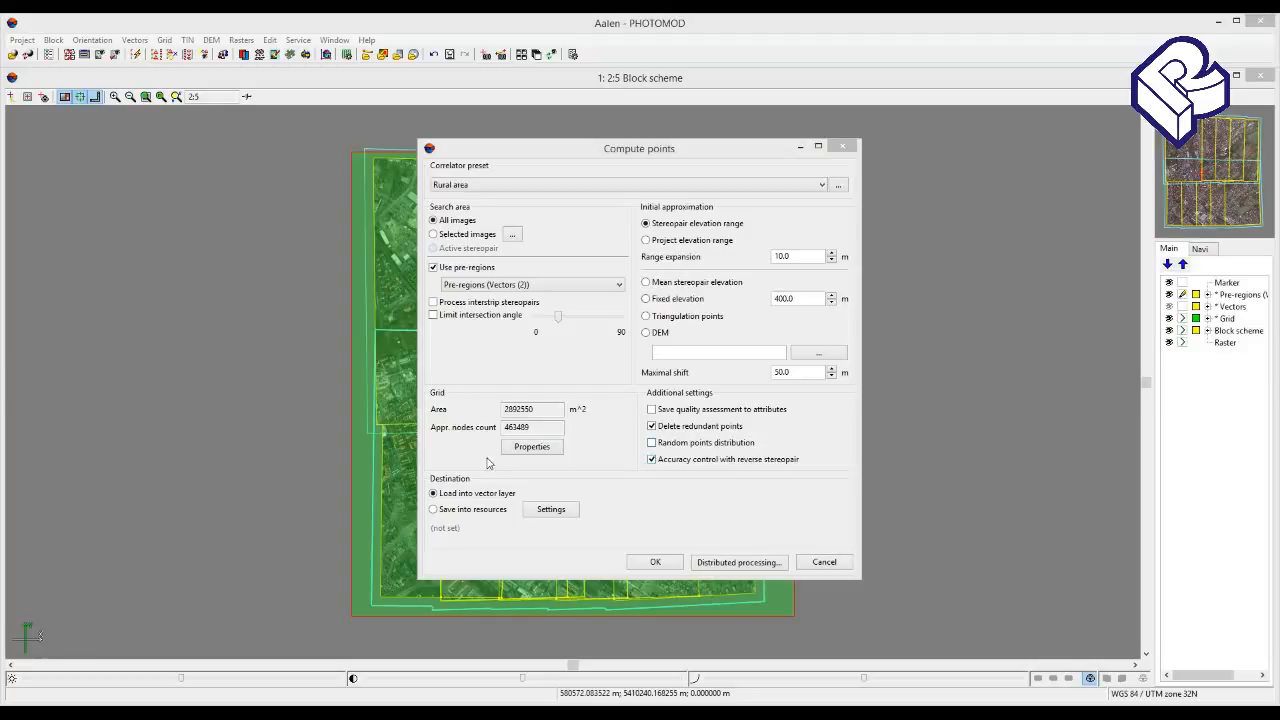
- Review the settings for saving points into resources and close them without changes
{"action": "left_click", "coordinate": [551, 510]}
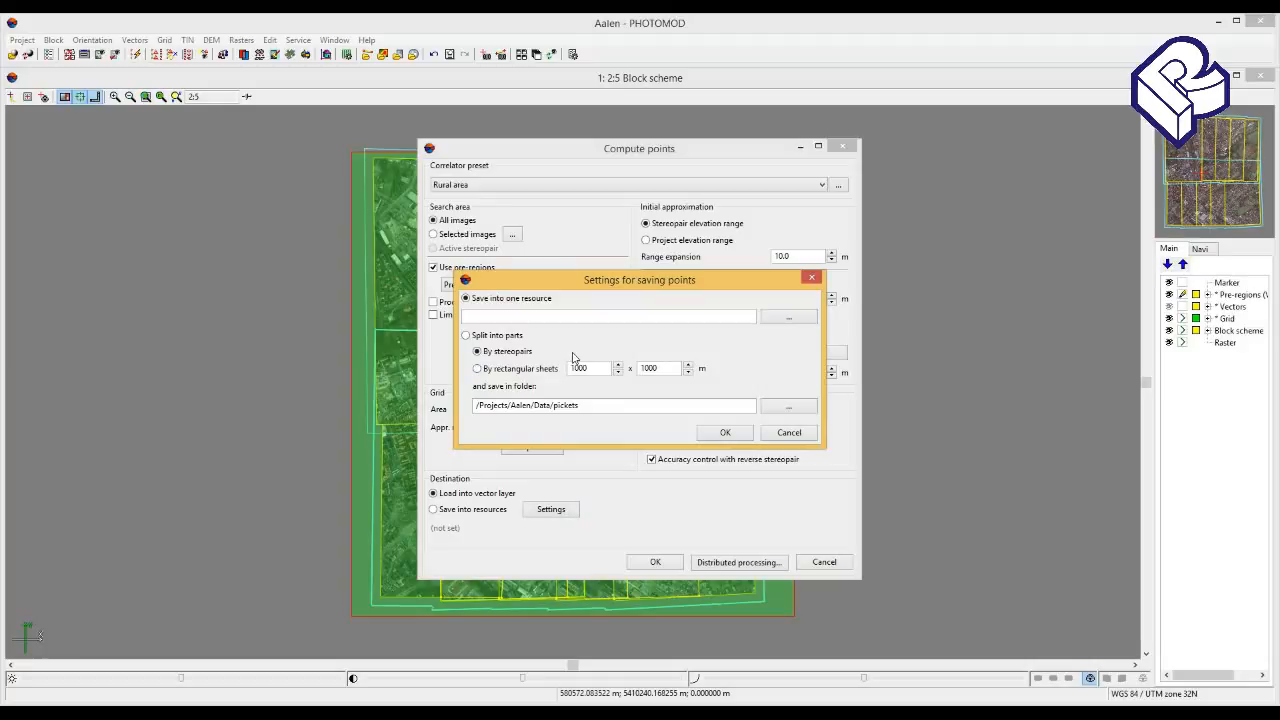
{"action": "left_click", "coordinate": [811, 282]}
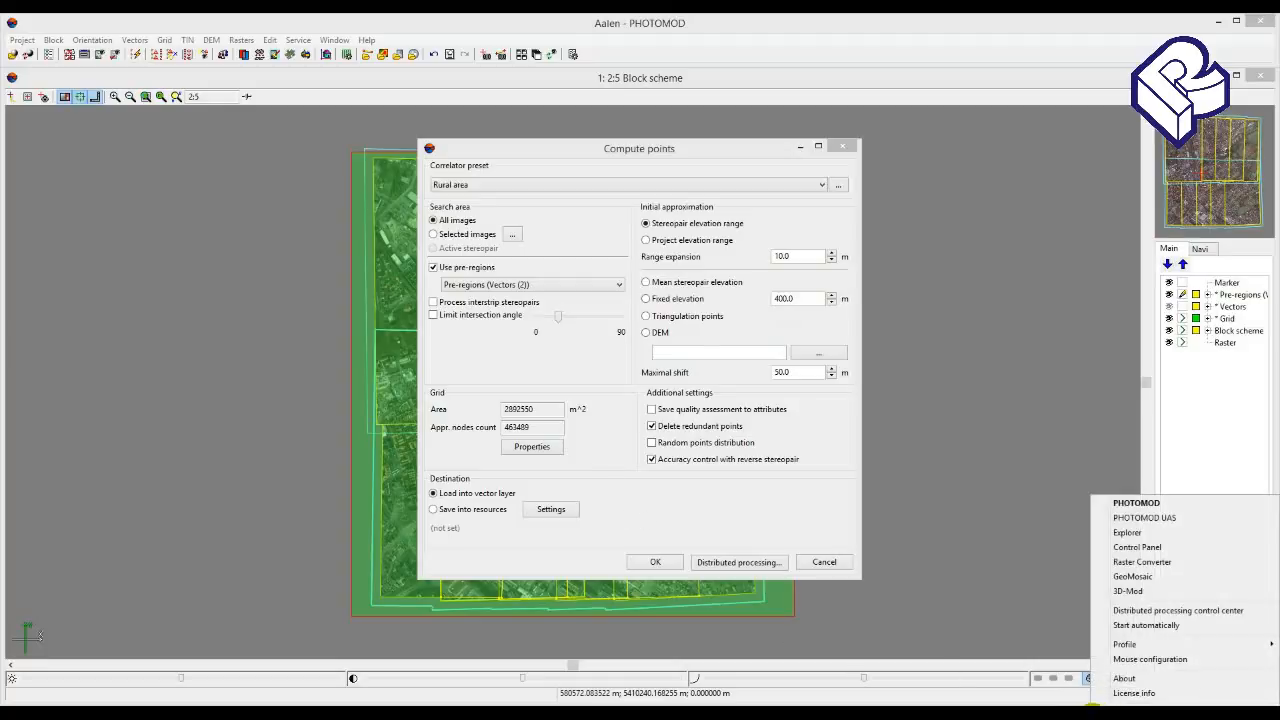
- Start the distributed processing control center and set up distributed point computation with tasks split by stereopairs
{"action": "left_click", "coordinate": [1136, 612]}
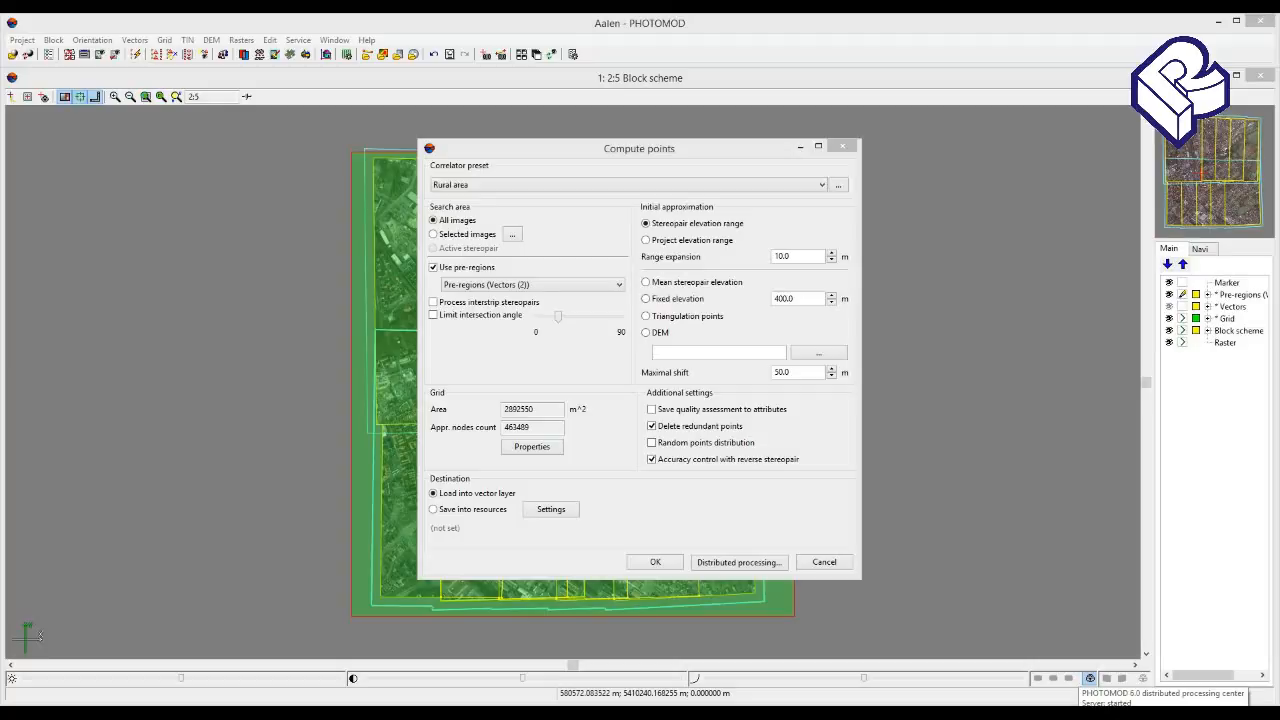
{"action": "left_click", "coordinate": [752, 566]}
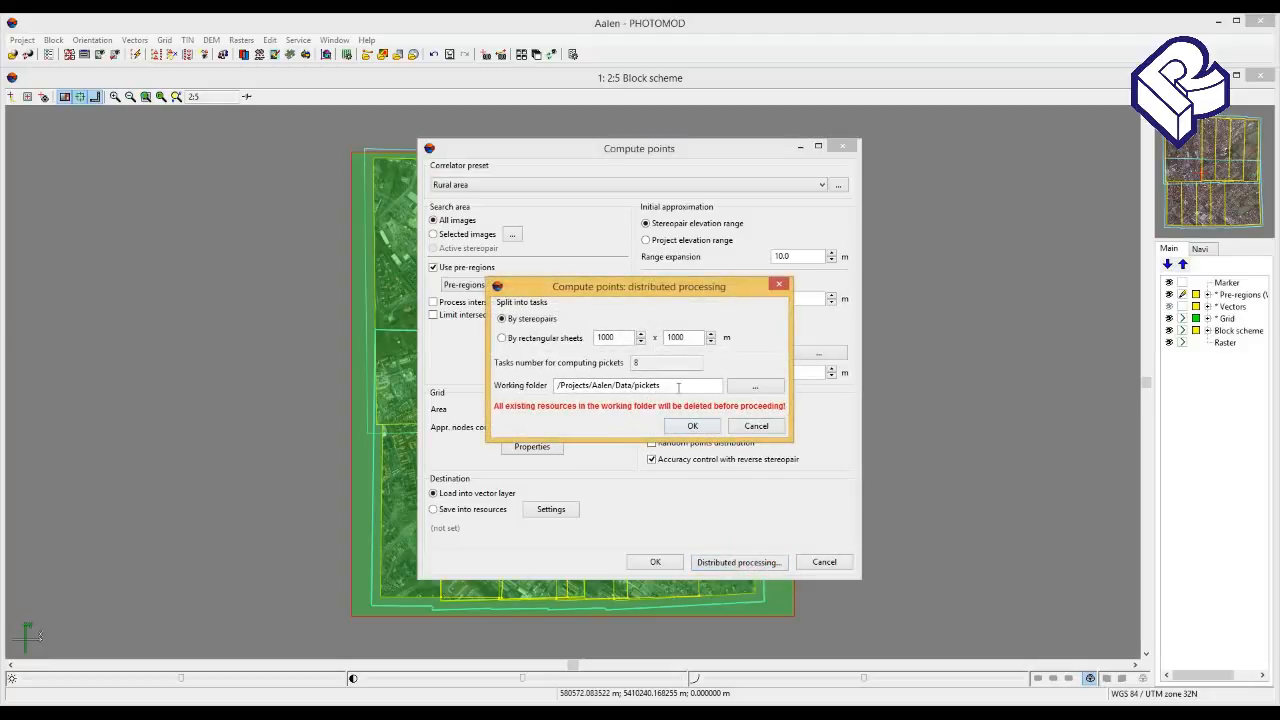
{"action": "left_click", "coordinate": [678, 386]}
{"action": "left_click", "coordinate": [505, 338]}
{"action": "left_click", "coordinate": [503, 321]}
- Check the distributed processing monitor and create the point computation tasks, allowing existing data in /Projects/Aalen/Data/pickets to be deleted
{"action": "left_click", "coordinate": [1076, 706]}
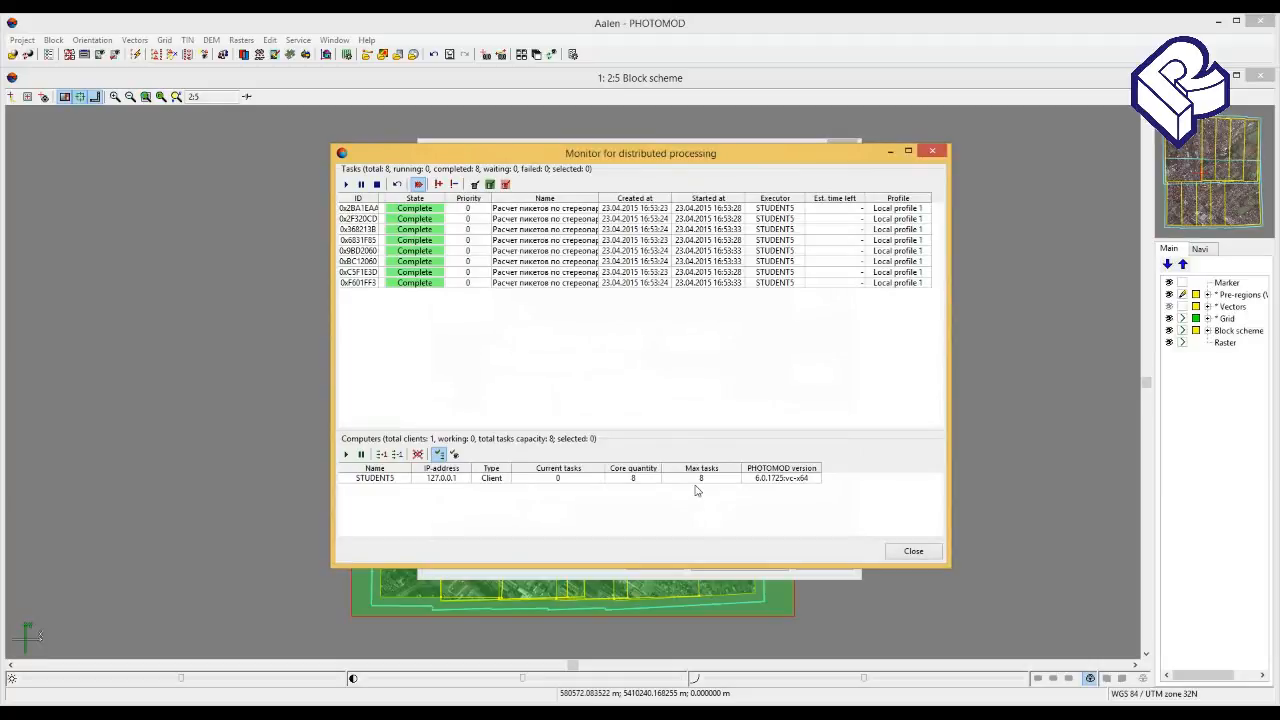
{"action": "left_click", "coordinate": [930, 151]}
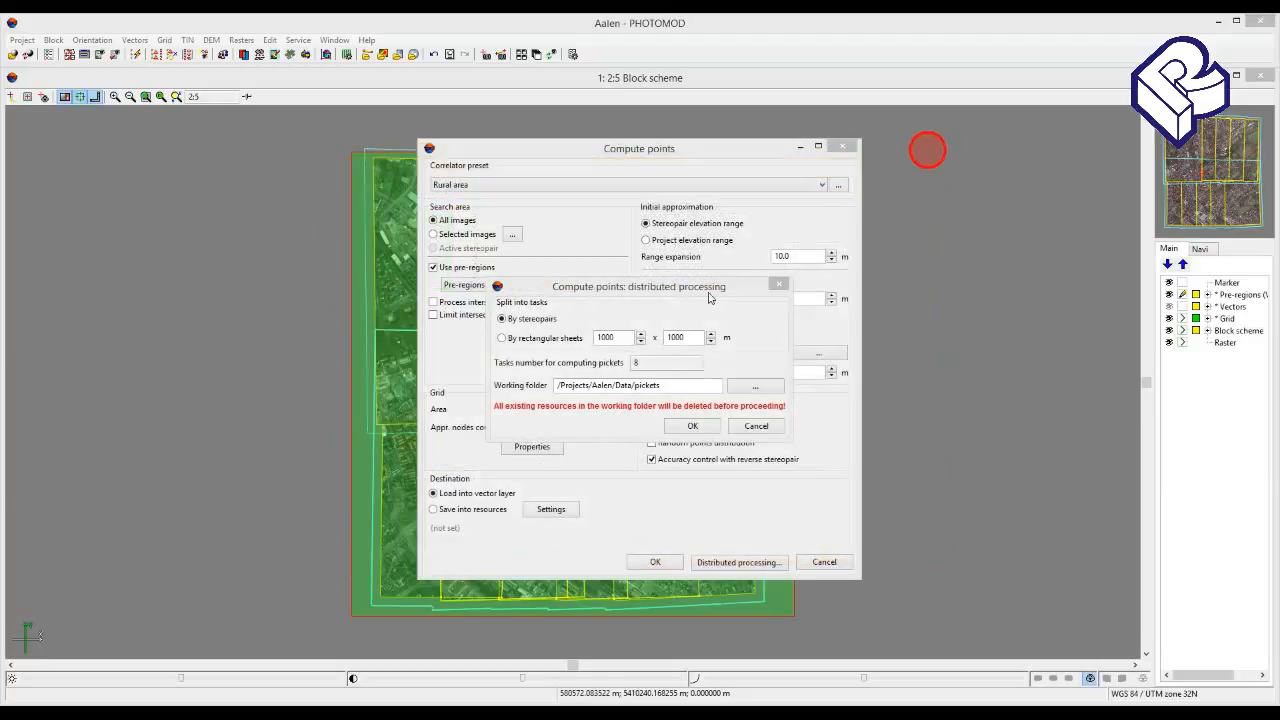
{"action": "left_click", "coordinate": [684, 428]}
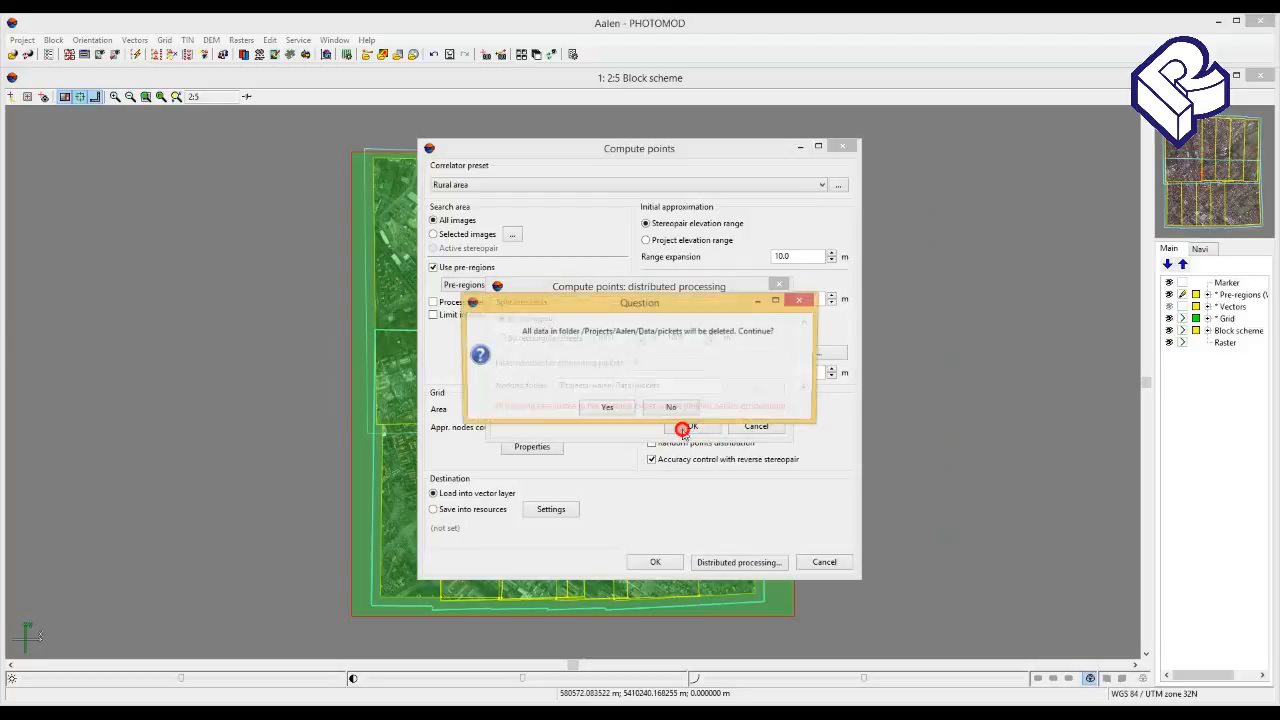
{"action": "left_click", "coordinate": [606, 410]}
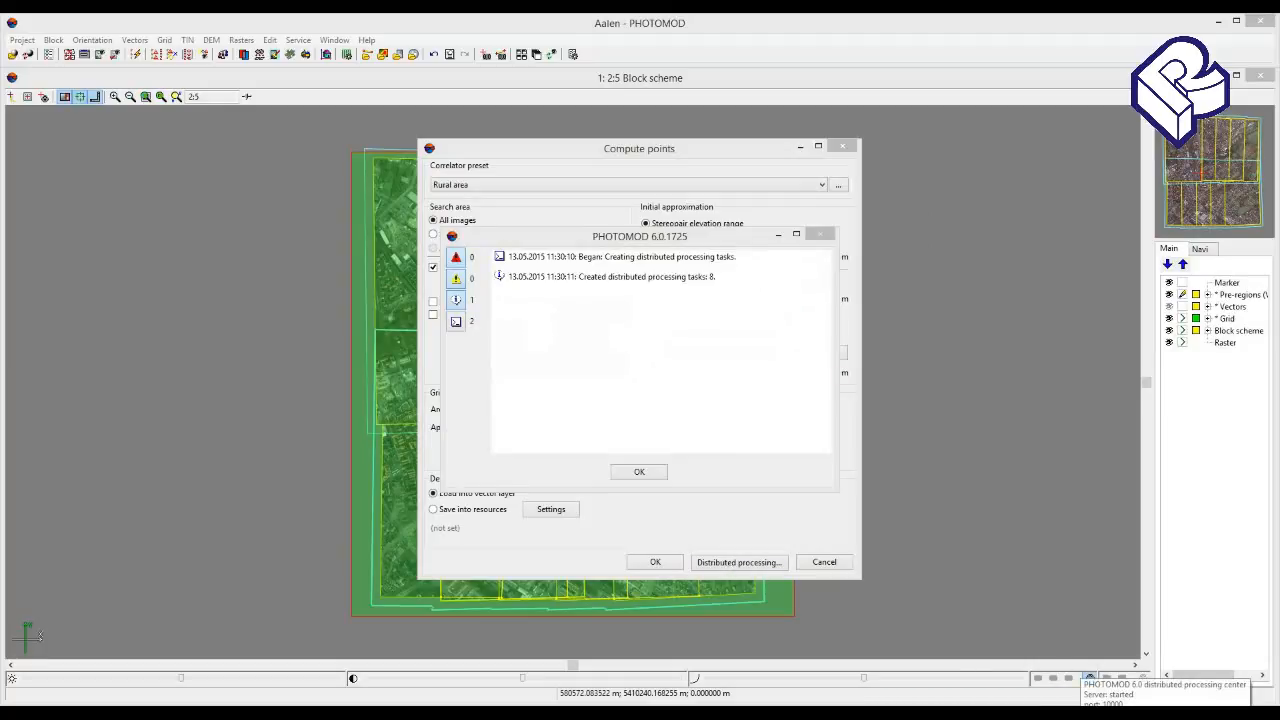
{"action": "left_click", "coordinate": [656, 478]}
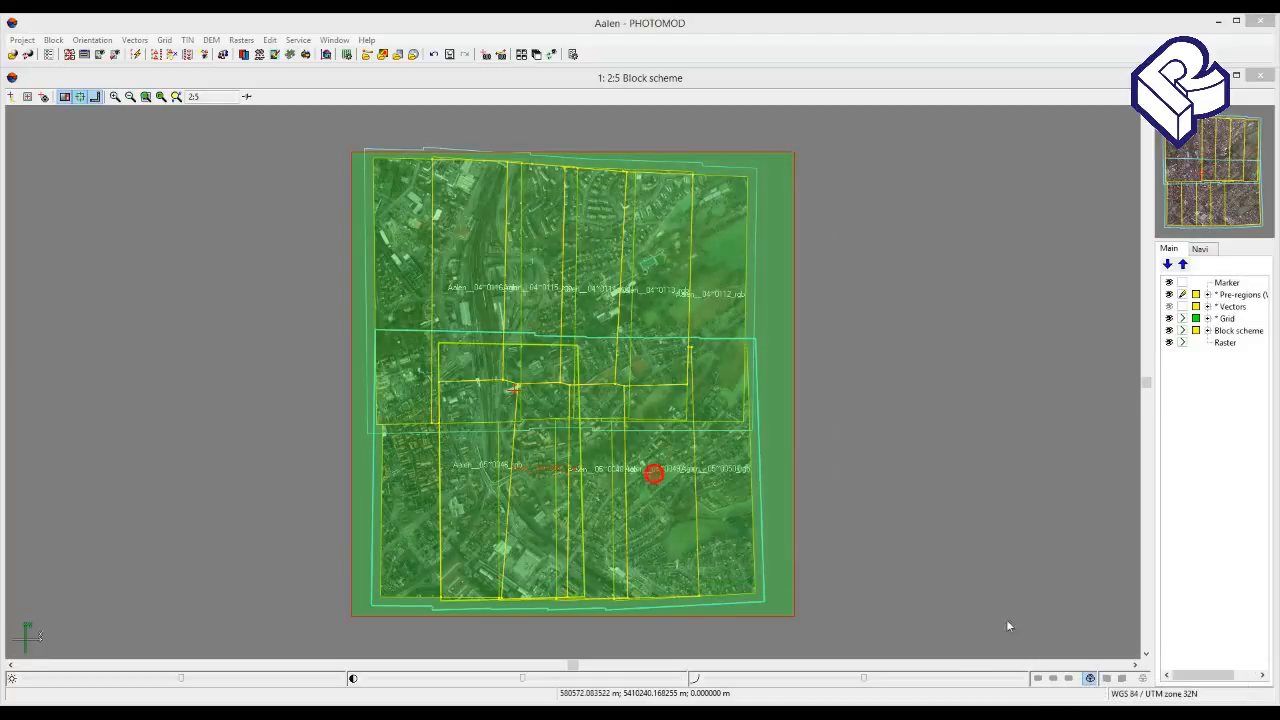
- Sort the distributed processing tasks by state, delete the old completed ones, and close the monitor once the point computation finishes
{"action": "double_click", "coordinate": [1074, 716]}
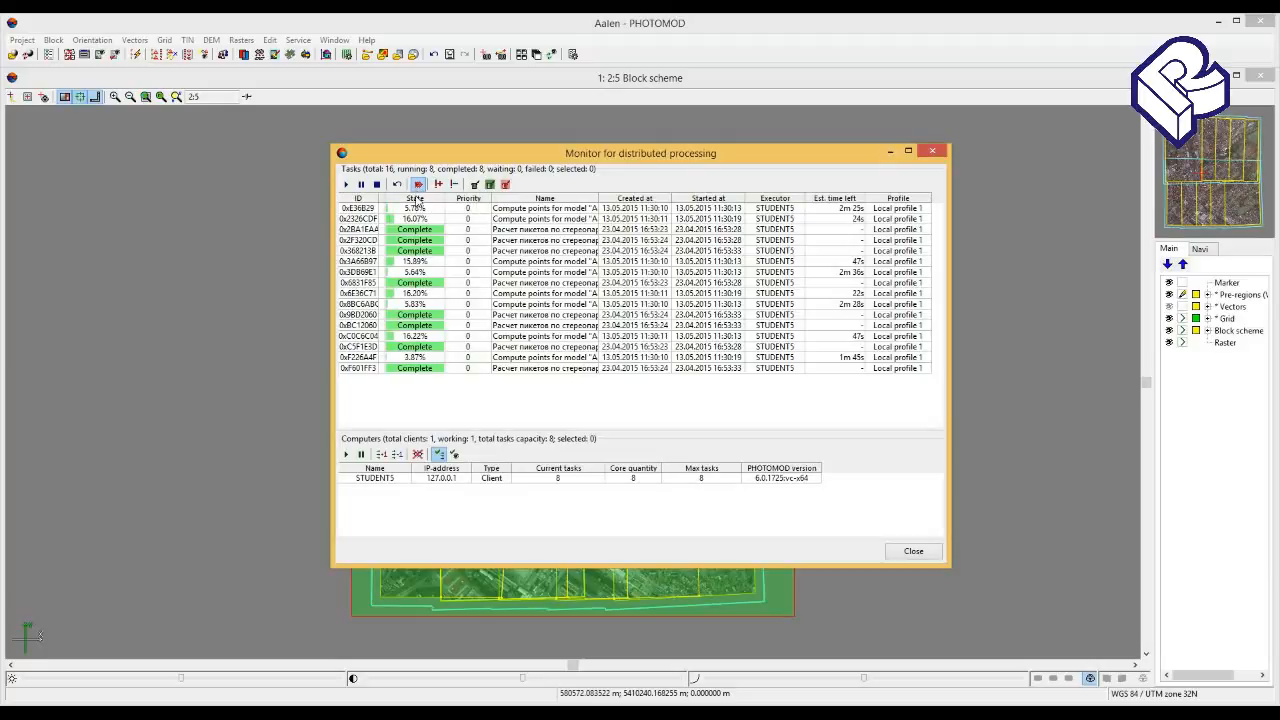
{"action": "left_click", "coordinate": [415, 199]}
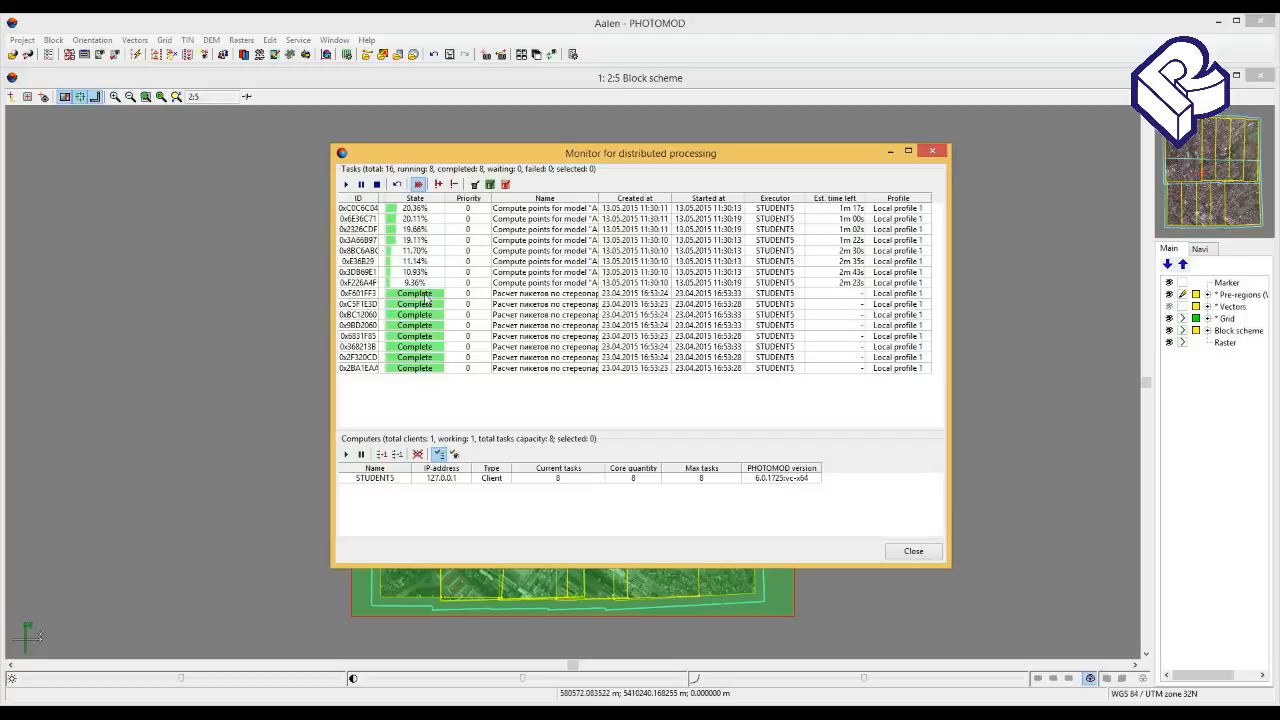
{"action": "left_click_drag", "start_coordinate": [424, 293], "coordinate": [438, 370]}
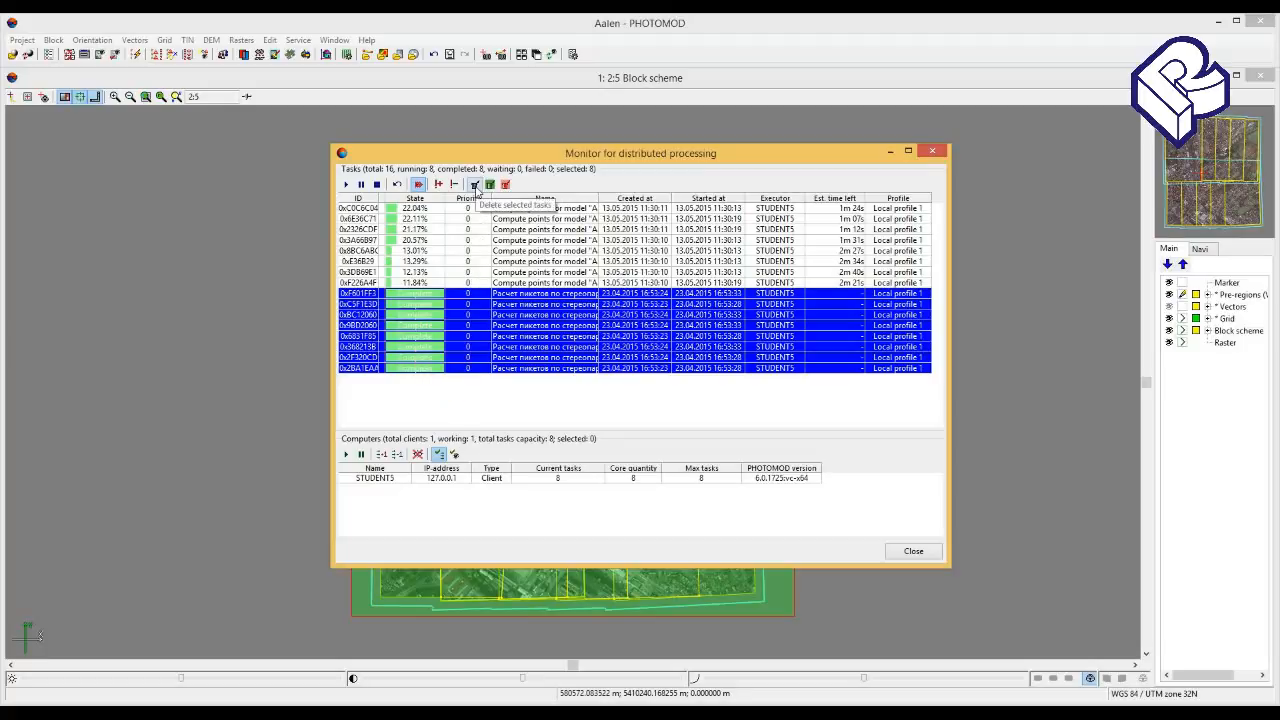
{"action": "left_click", "coordinate": [474, 184]}
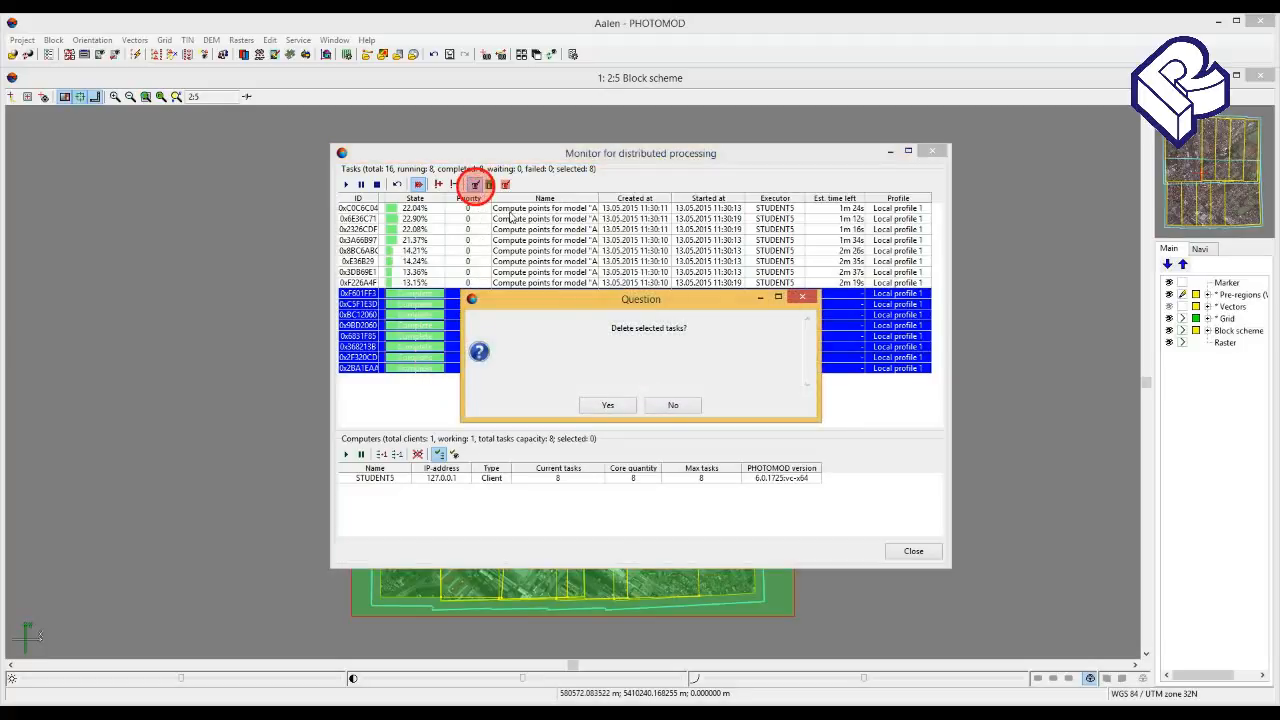
{"action": "left_click", "coordinate": [600, 404]}
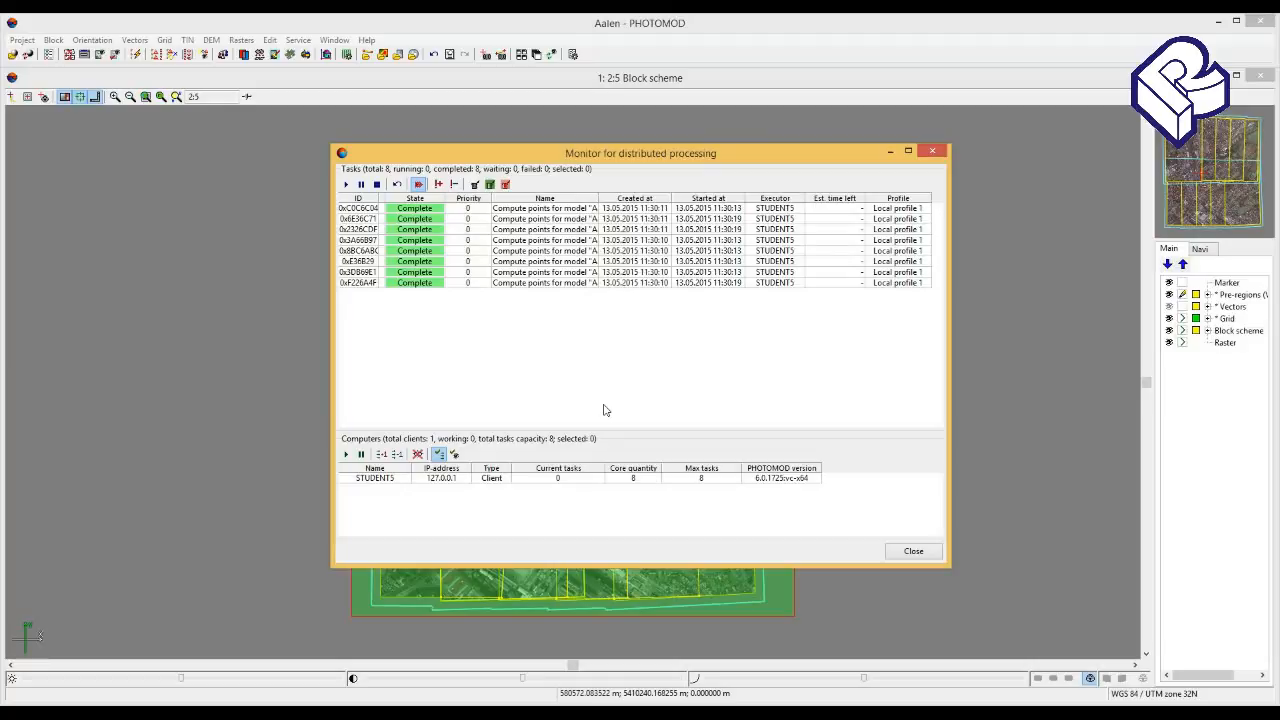
{"action": "left_click", "coordinate": [926, 151]}
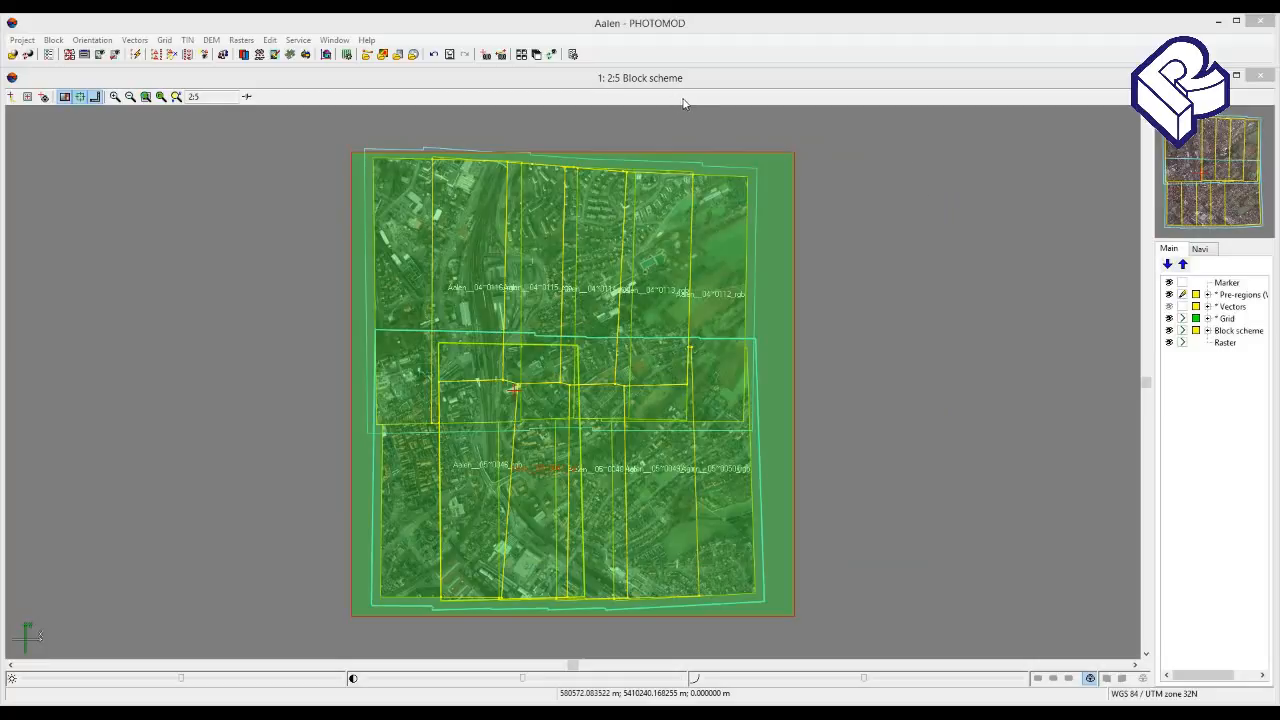
- Load all vector files from the project's Data/pickets folder into one new layer
{"action": "left_click", "coordinate": [135, 40]}
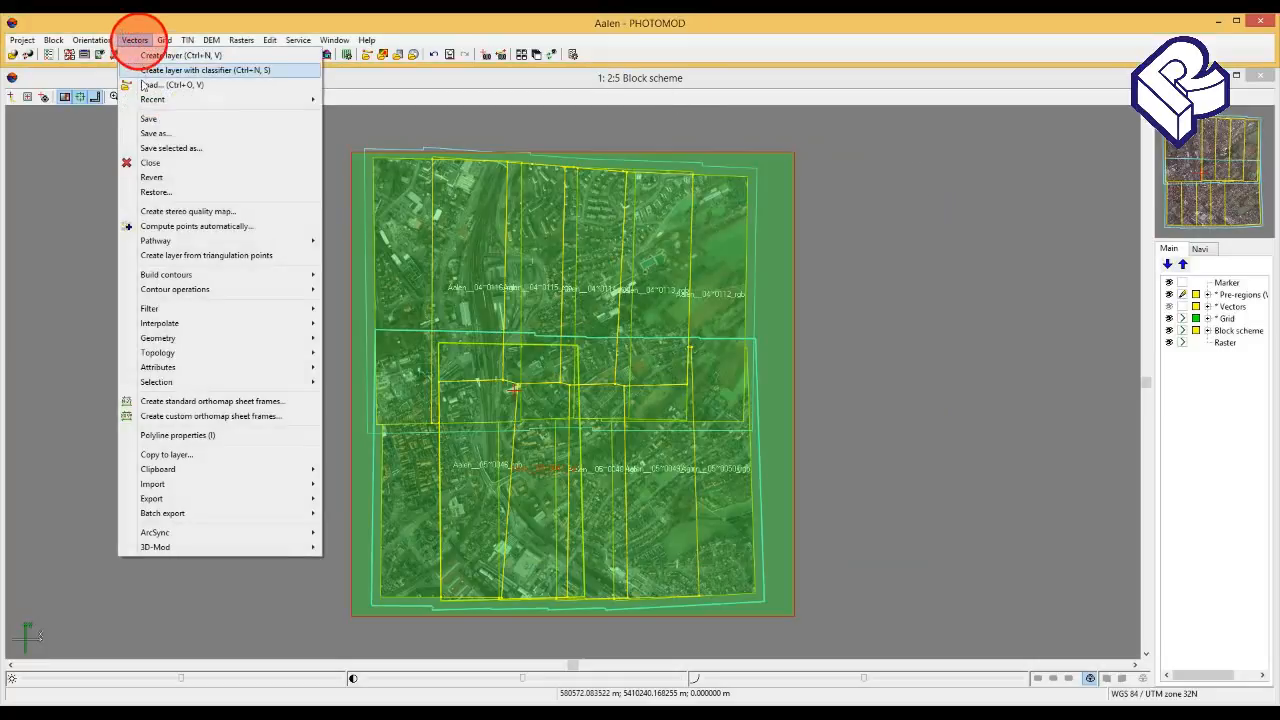
{"action": "left_click", "coordinate": [145, 84]}
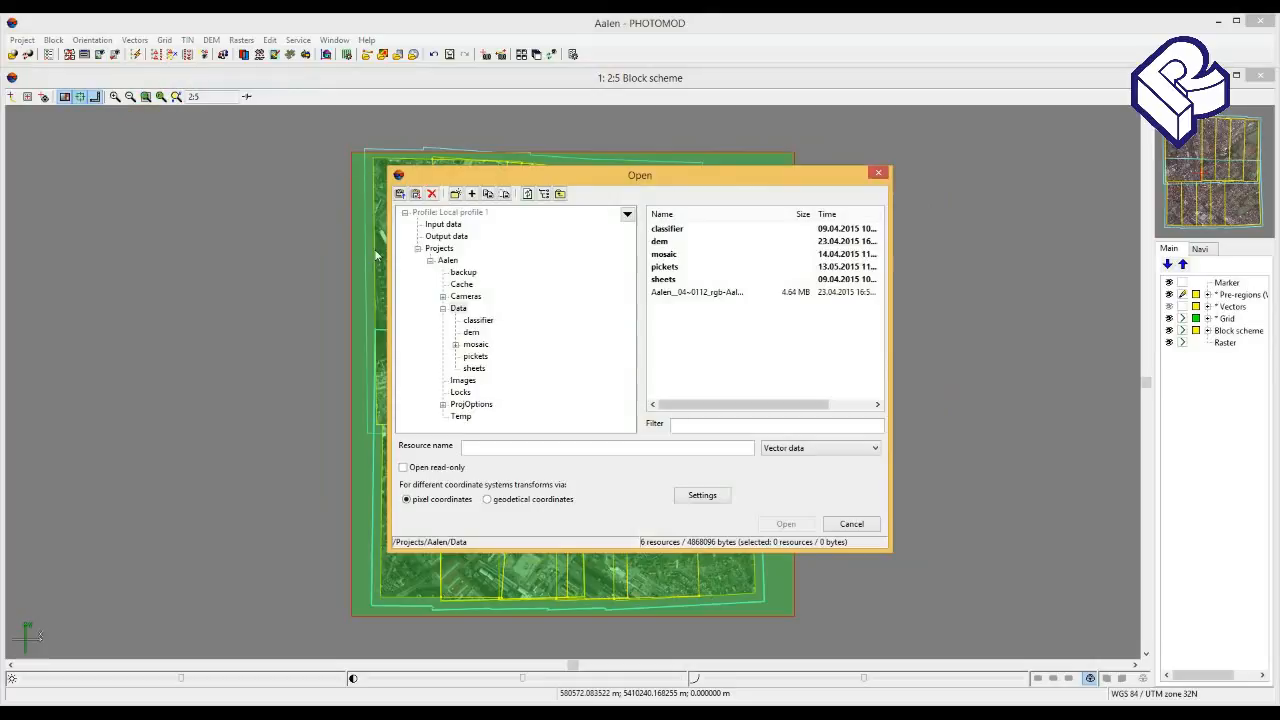
{"action": "left_click", "coordinate": [475, 356]}
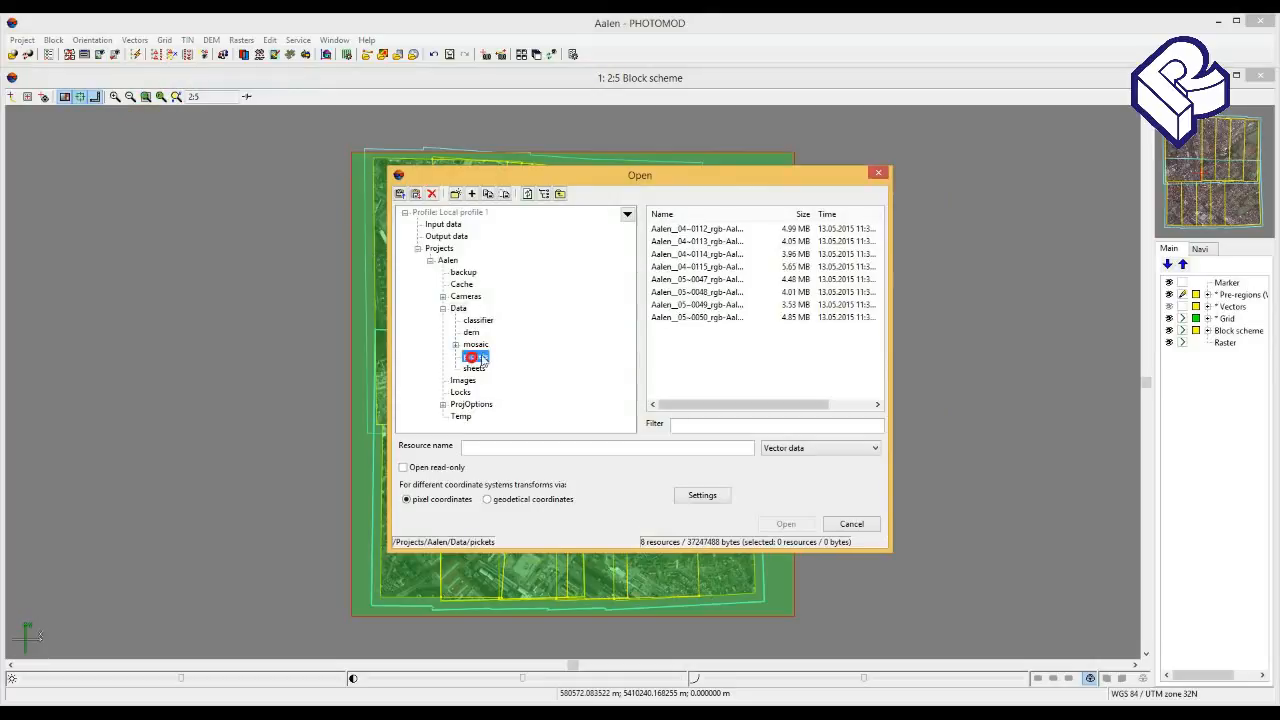
{"action": "left_click", "coordinate": [703, 228]}
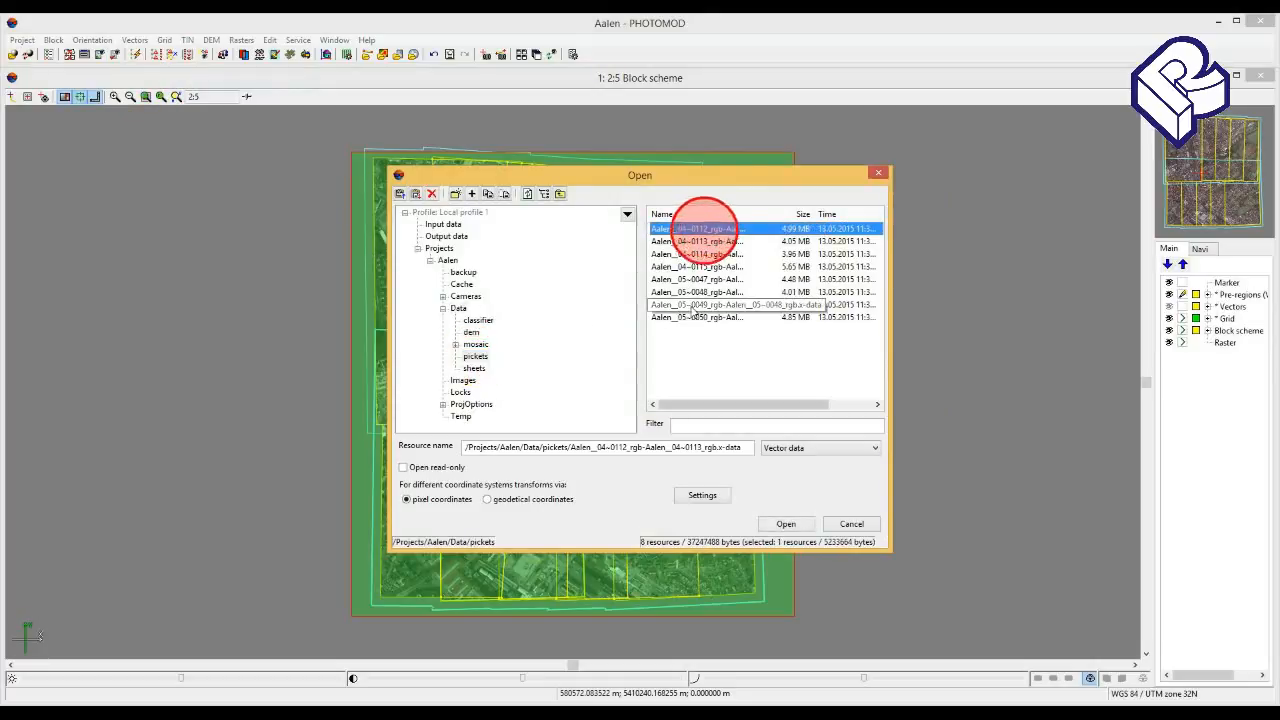
{"action": "left_click", "coordinate": [696, 317], "text": "shift"}
{"action": "left_click", "coordinate": [787, 526]}
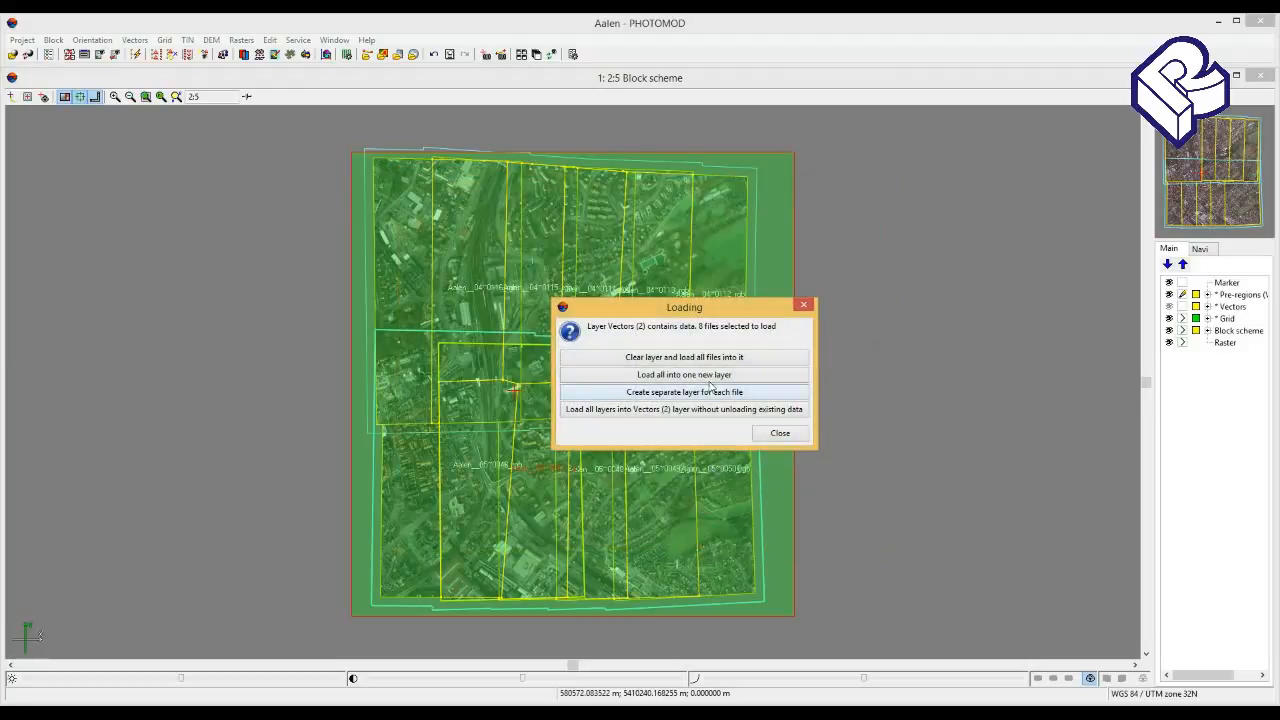
{"action": "left_click", "coordinate": [706, 375]}
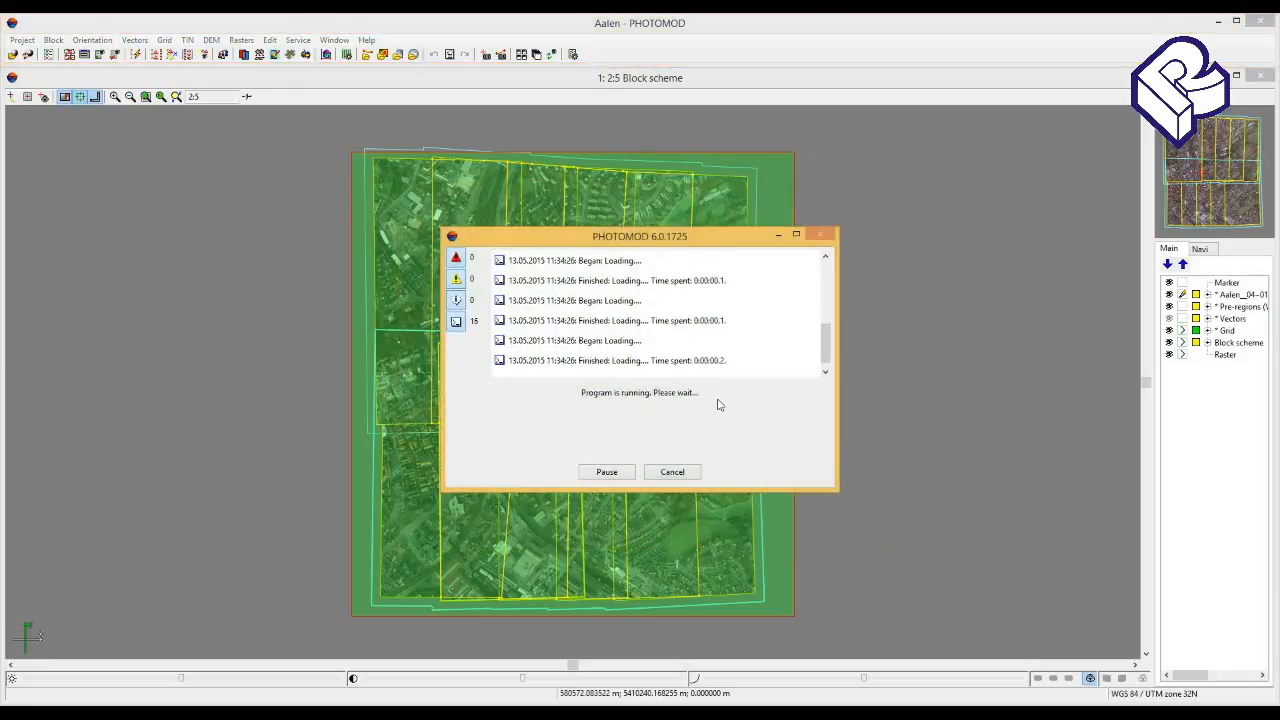
- Hide the pre-regions and grid layers, keeping the block scheme displayed
{"action": "left_click", "coordinate": [1169, 307]}
{"action": "left_click", "coordinate": [1168, 330]}
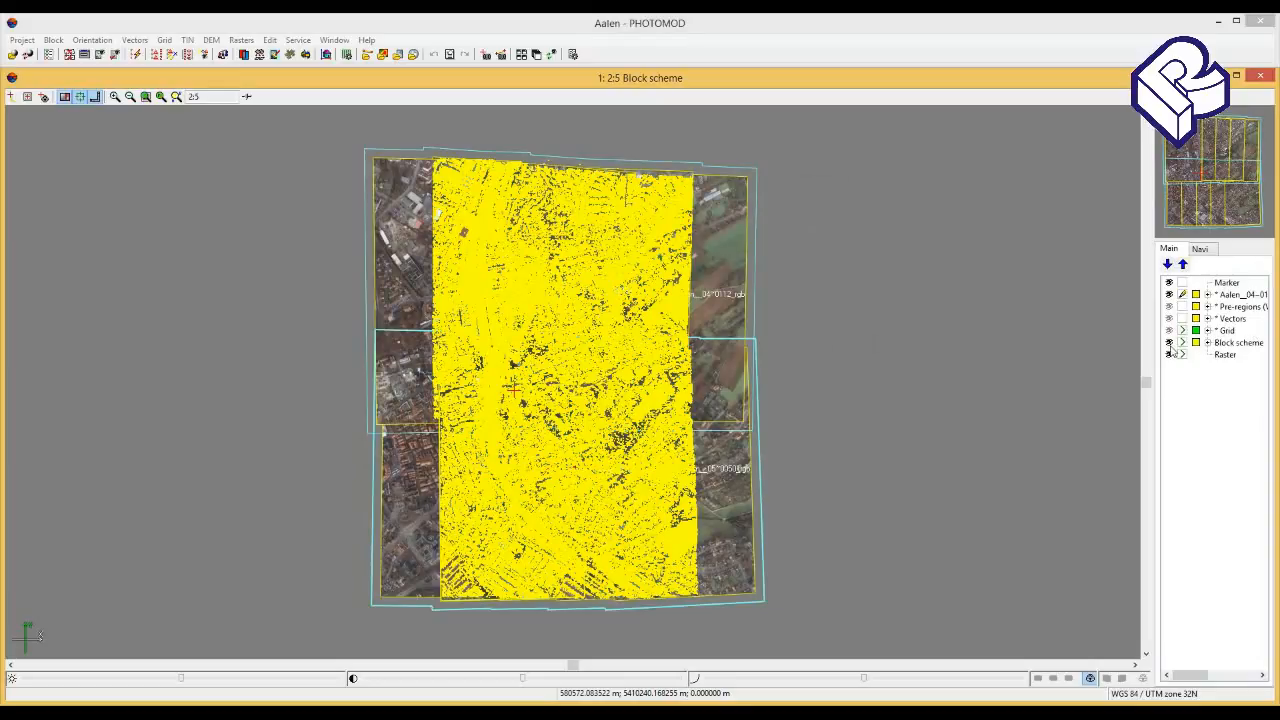
{"action": "left_click", "coordinate": [1169, 343]}
{"action": "left_click", "coordinate": [1169, 343]}
- Set the loaded points layer to show objects without classifier in red and reduce its point object size
{"action": "left_click", "coordinate": [1197, 305]}
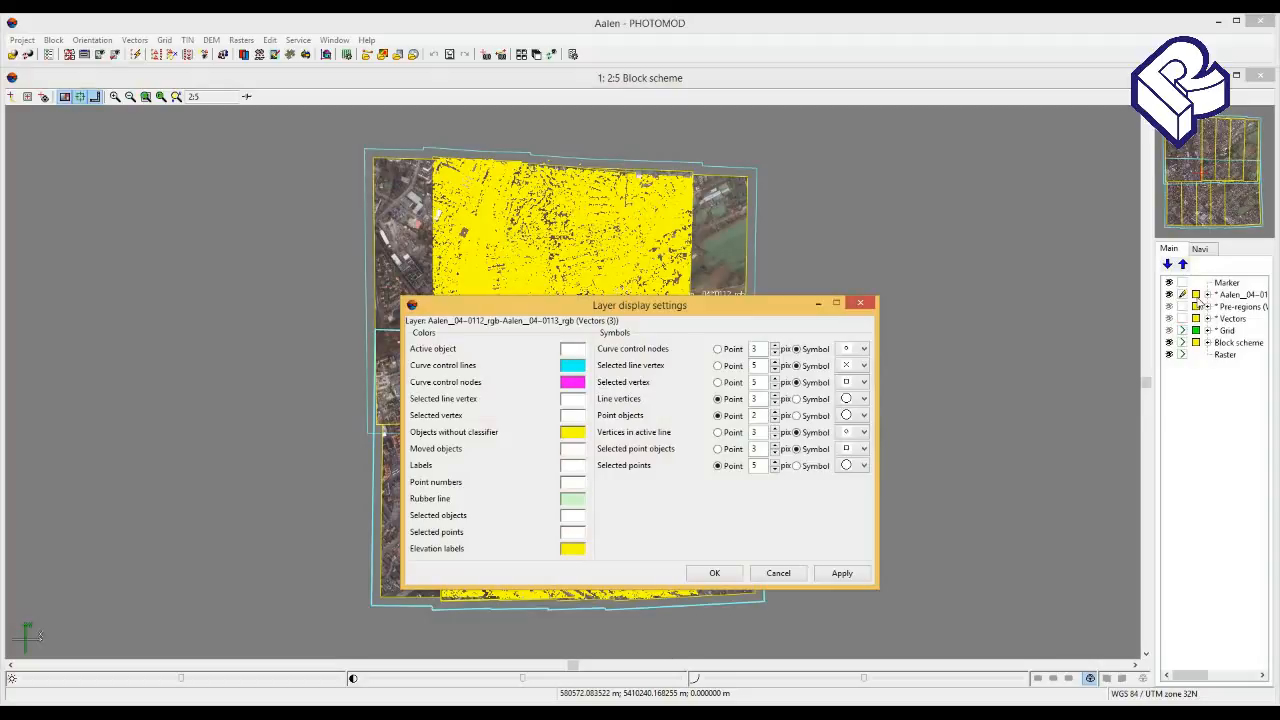
{"action": "left_click", "coordinate": [575, 432]}
{"action": "left_click", "coordinate": [657, 428]}
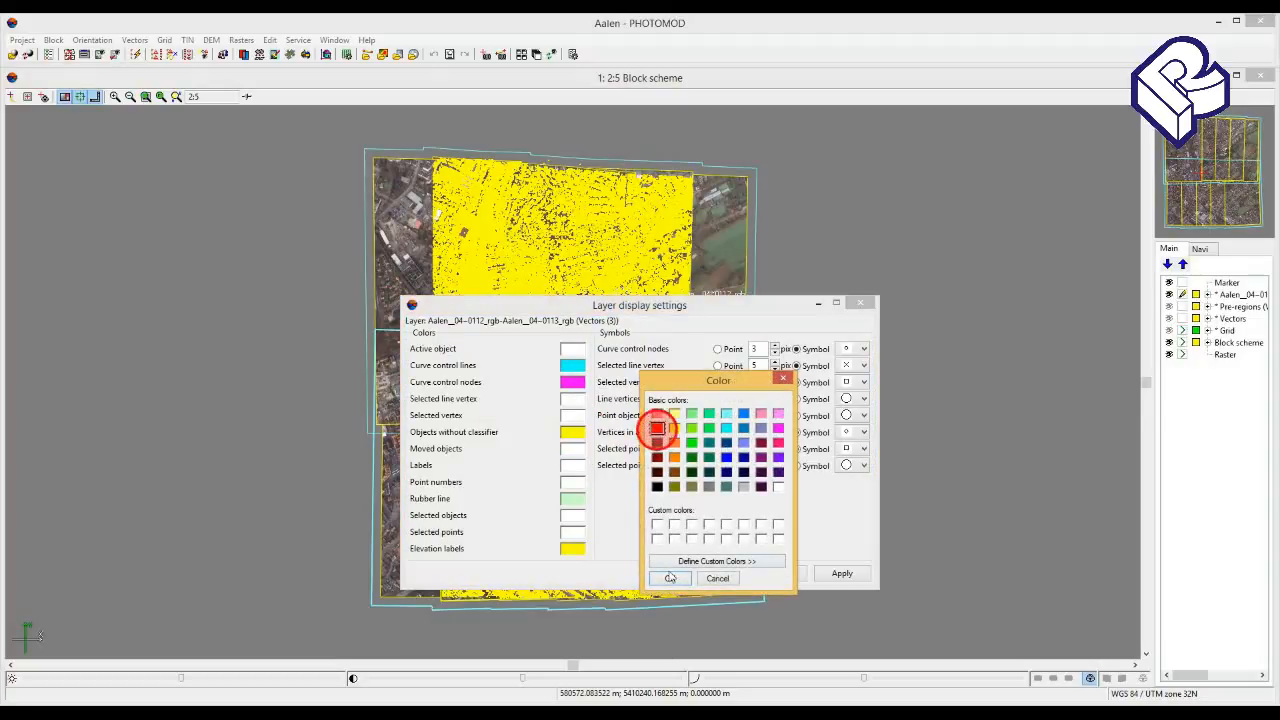
{"action": "left_click", "coordinate": [670, 579]}
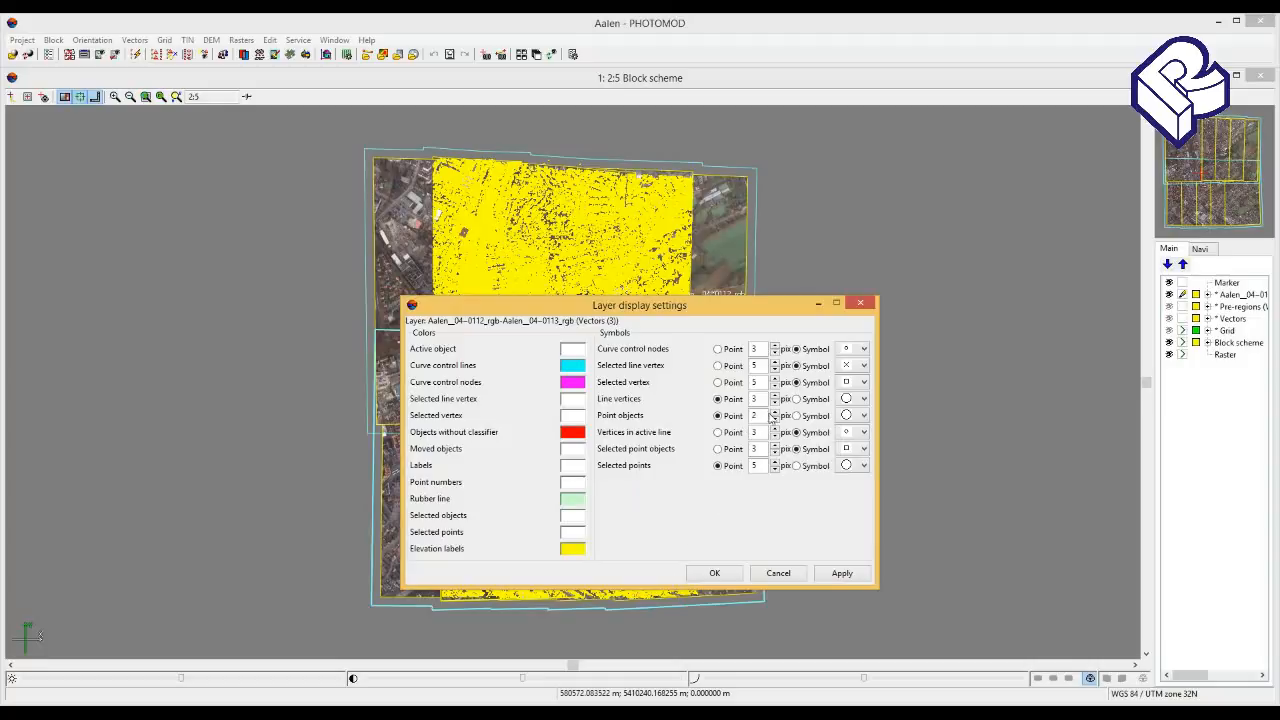
{"action": "left_click", "coordinate": [775, 417]}
{"action": "left_click", "coordinate": [833, 575]}
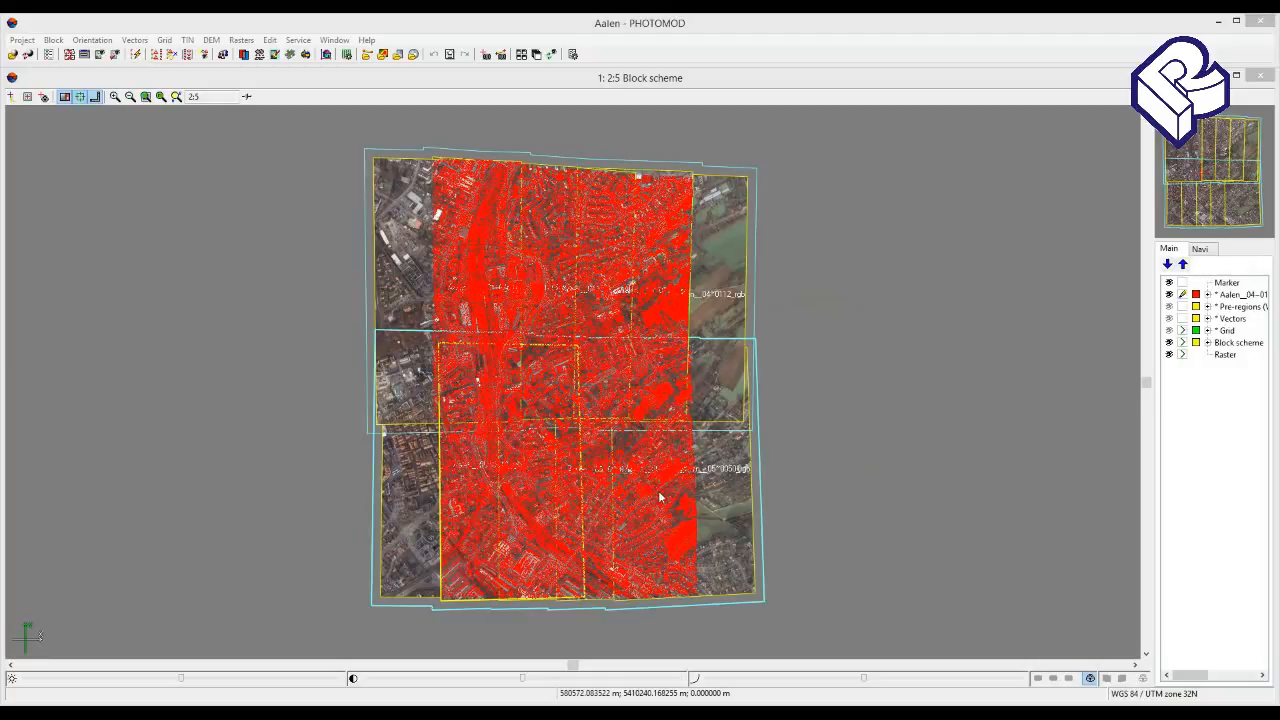
- Create a TIN from only the Aalen__04~0112_rgb-Aalen__04~0113_rgb vector layer, with a convex border and quasicontours displayed at a 5.0 m step
{"action": "left_click", "coordinate": [192, 41]}
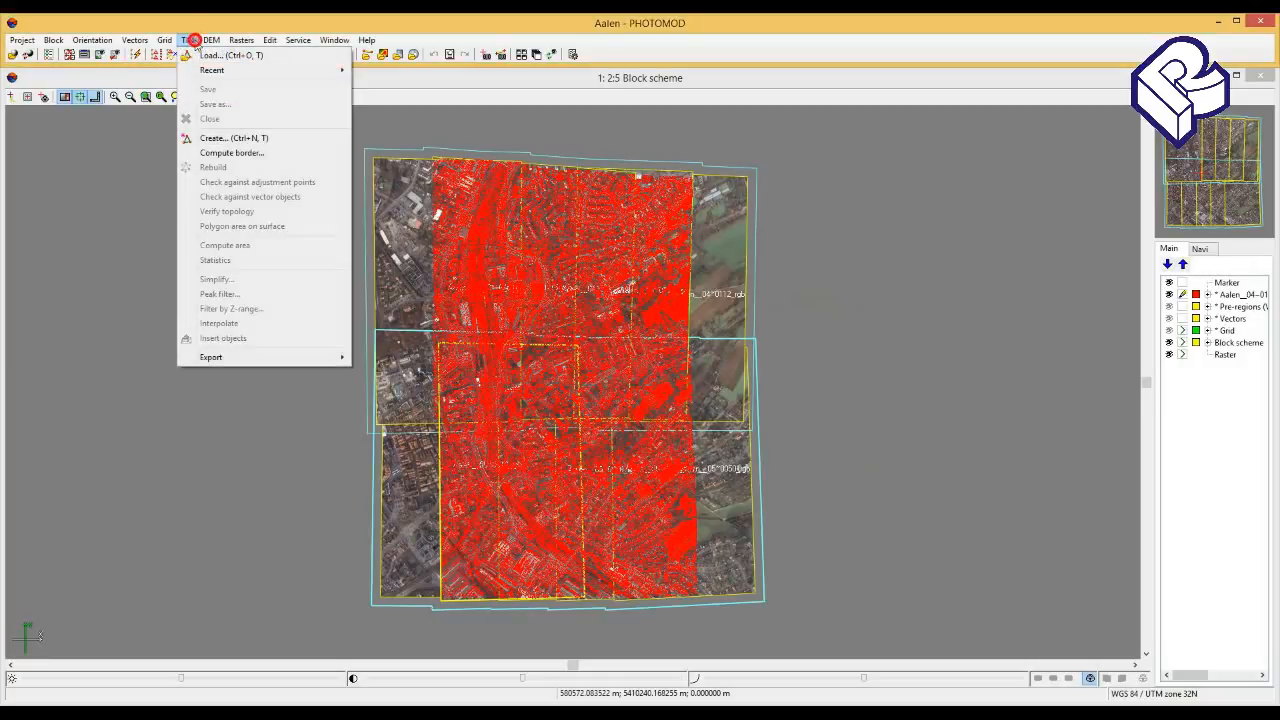
{"action": "left_click", "coordinate": [206, 138]}
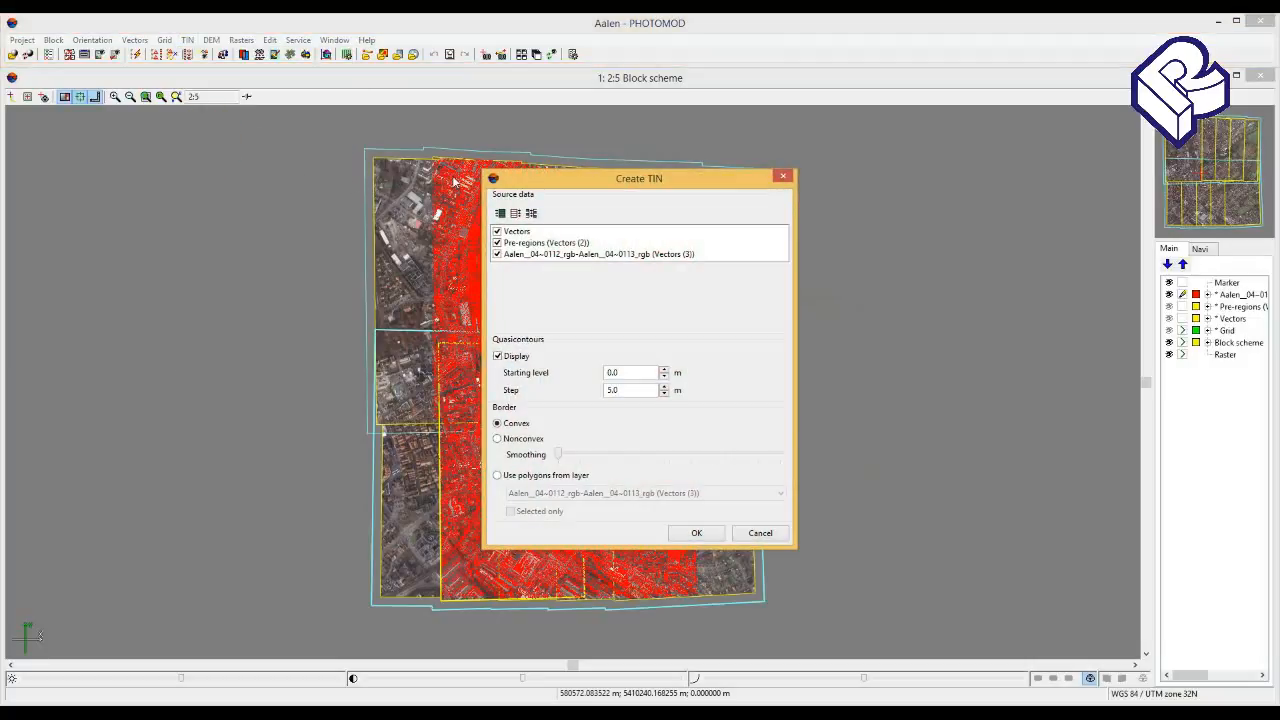
{"action": "left_click", "coordinate": [498, 243]}
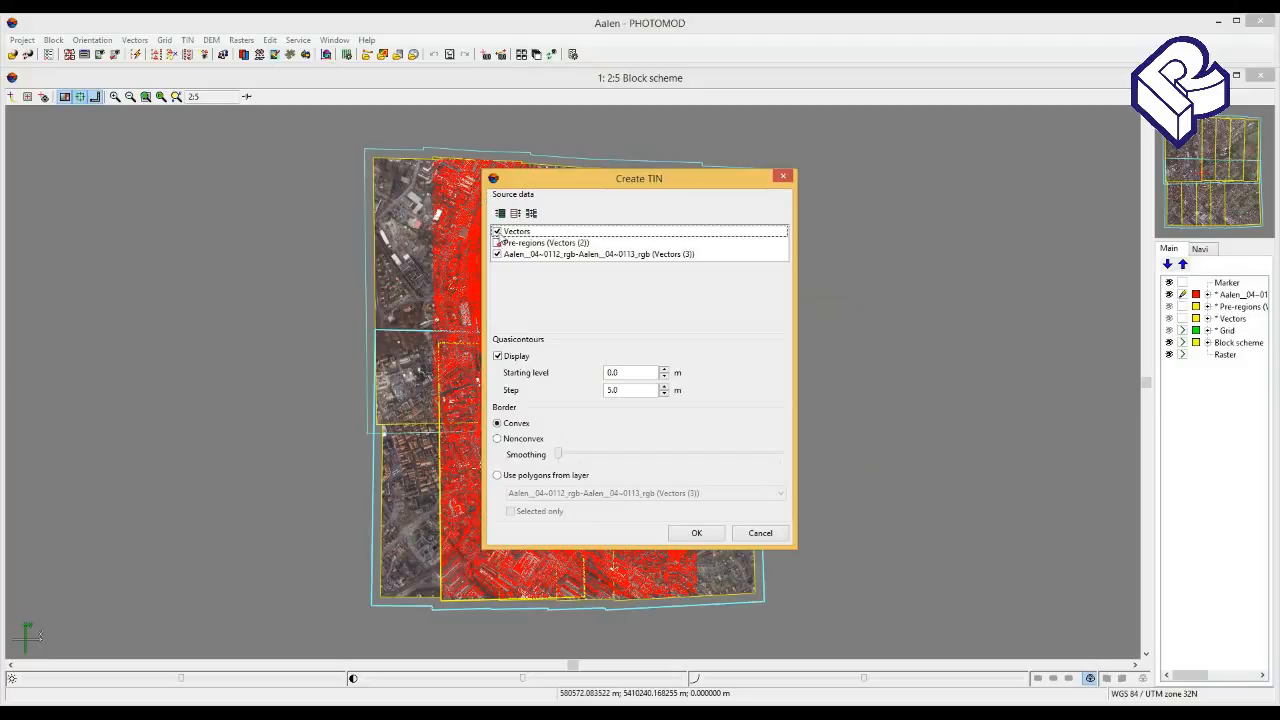
{"action": "left_click", "coordinate": [496, 231]}
{"action": "left_click", "coordinate": [628, 389]}
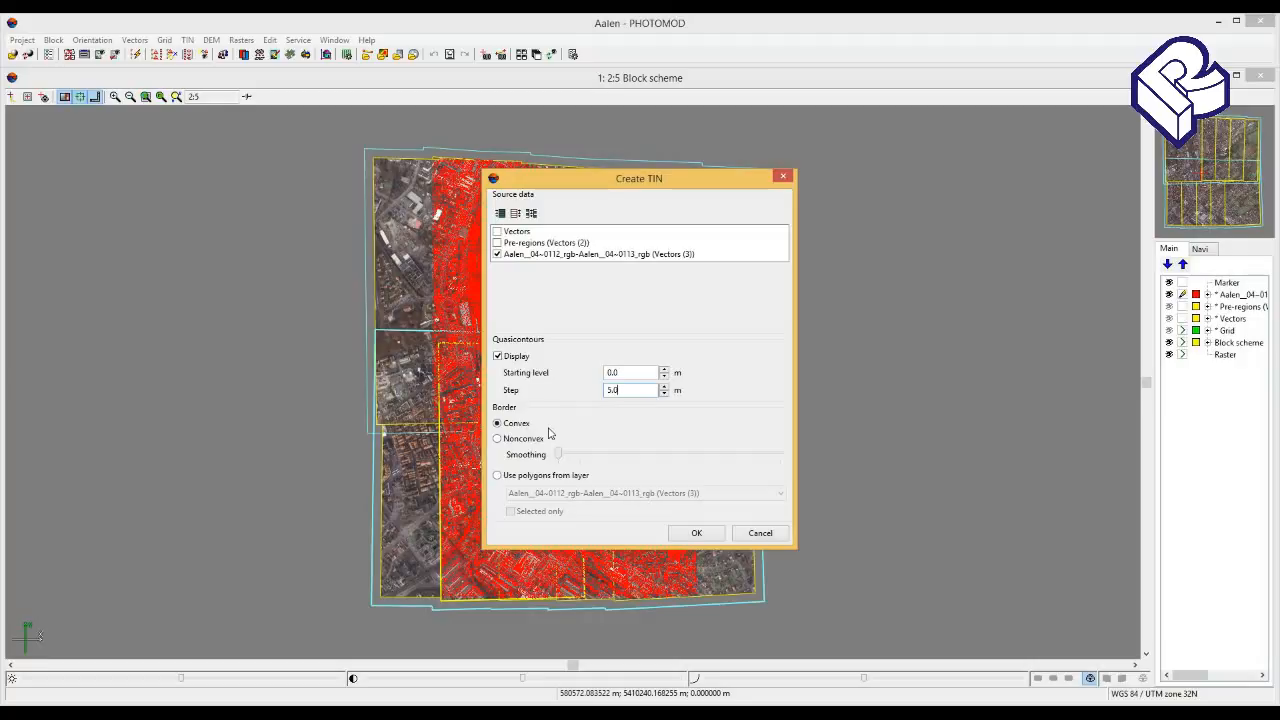
{"action": "left_click", "coordinate": [497, 476]}
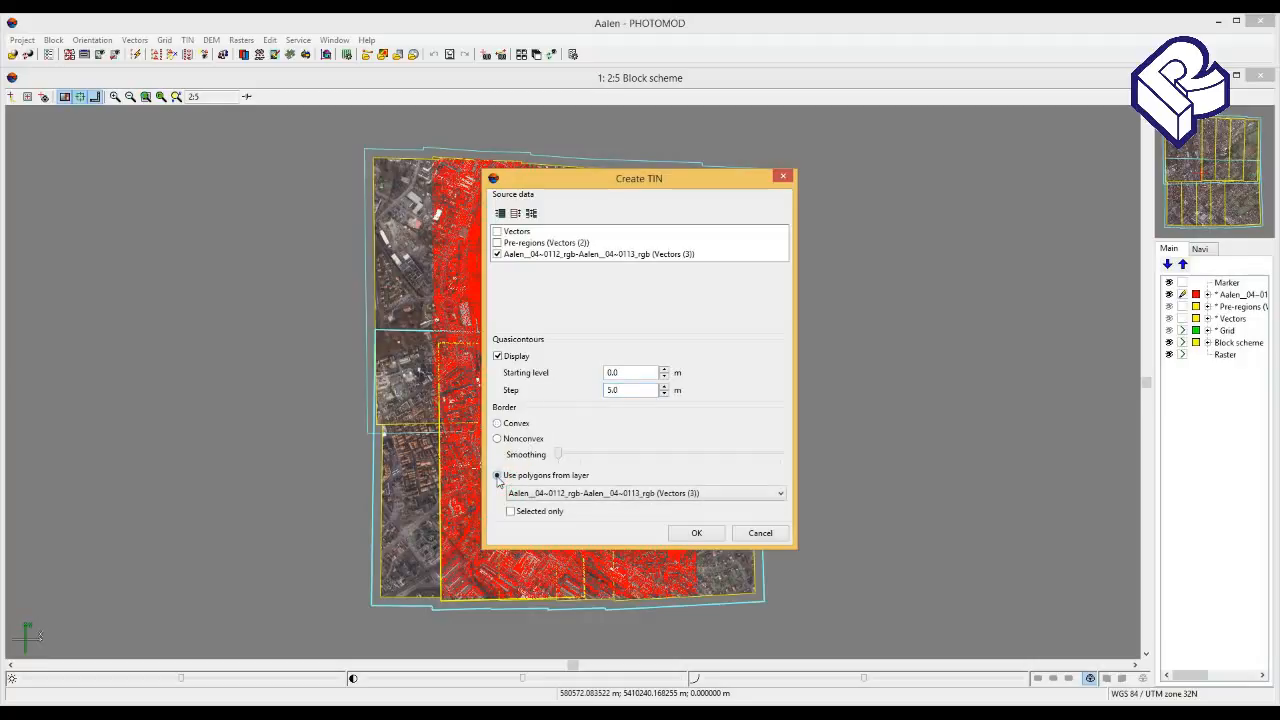
{"action": "left_click", "coordinate": [499, 423]}
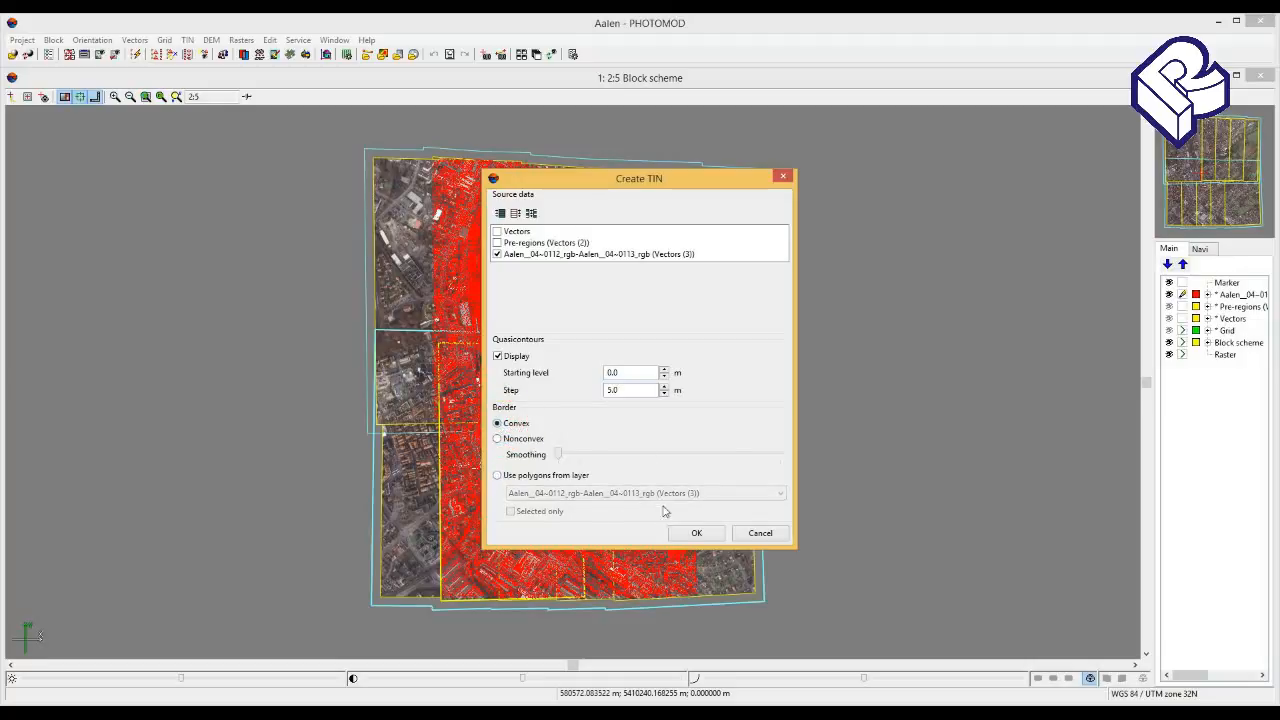
{"action": "left_click", "coordinate": [694, 532]}
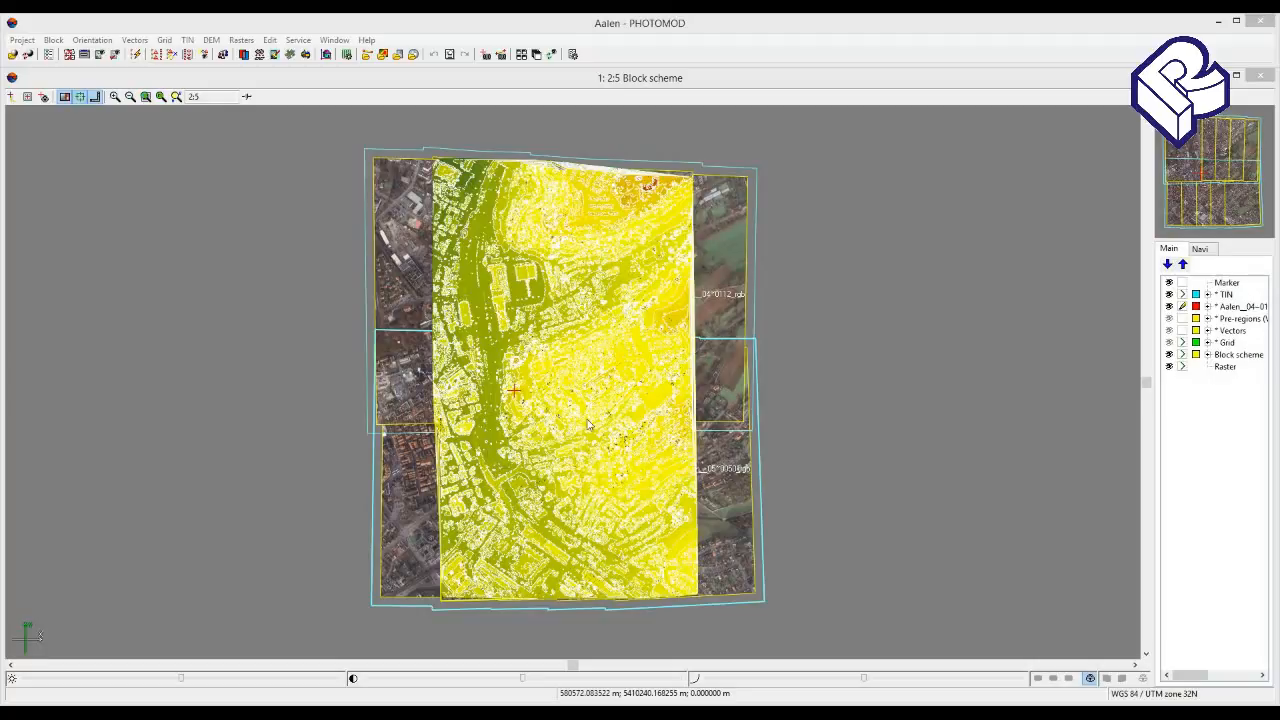
- Save the TIN layer as TIN in the Aalen project's Data folder, overwriting the existing resource
{"action": "left_click", "coordinate": [1225, 296]}
{"action": "right_click", "coordinate": [1224, 294]}
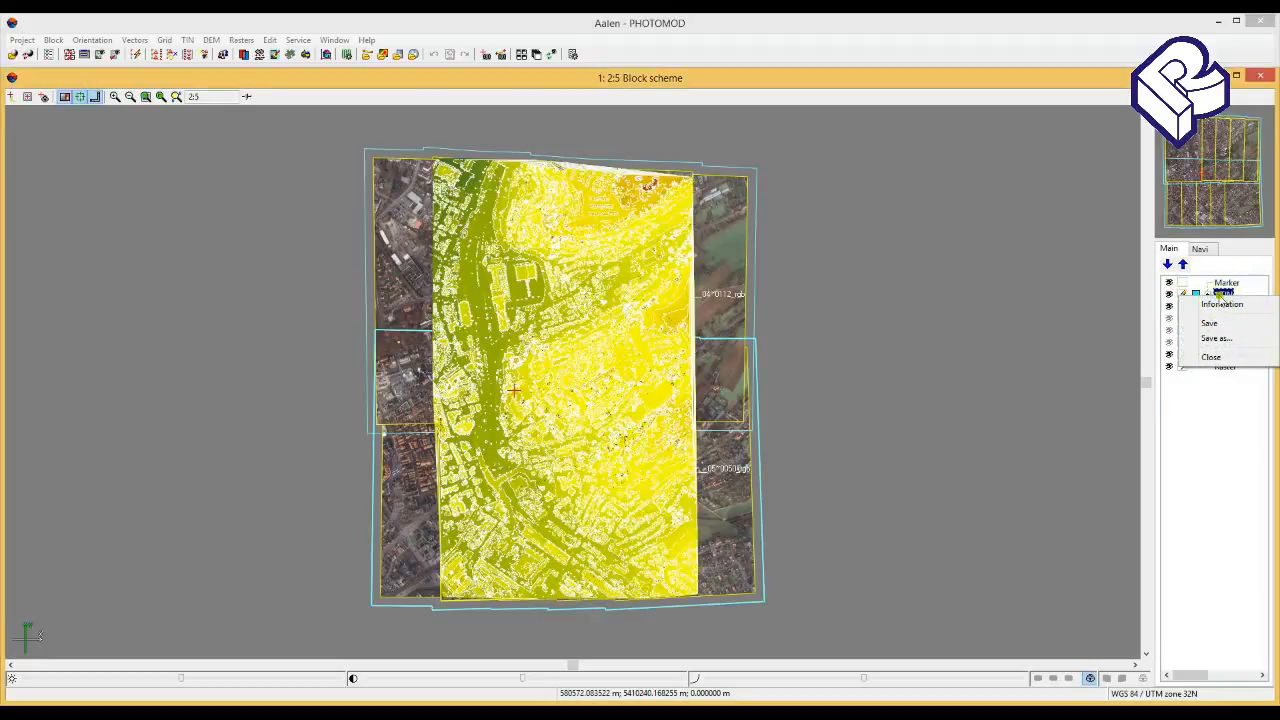
{"action": "left_click", "coordinate": [1226, 338]}
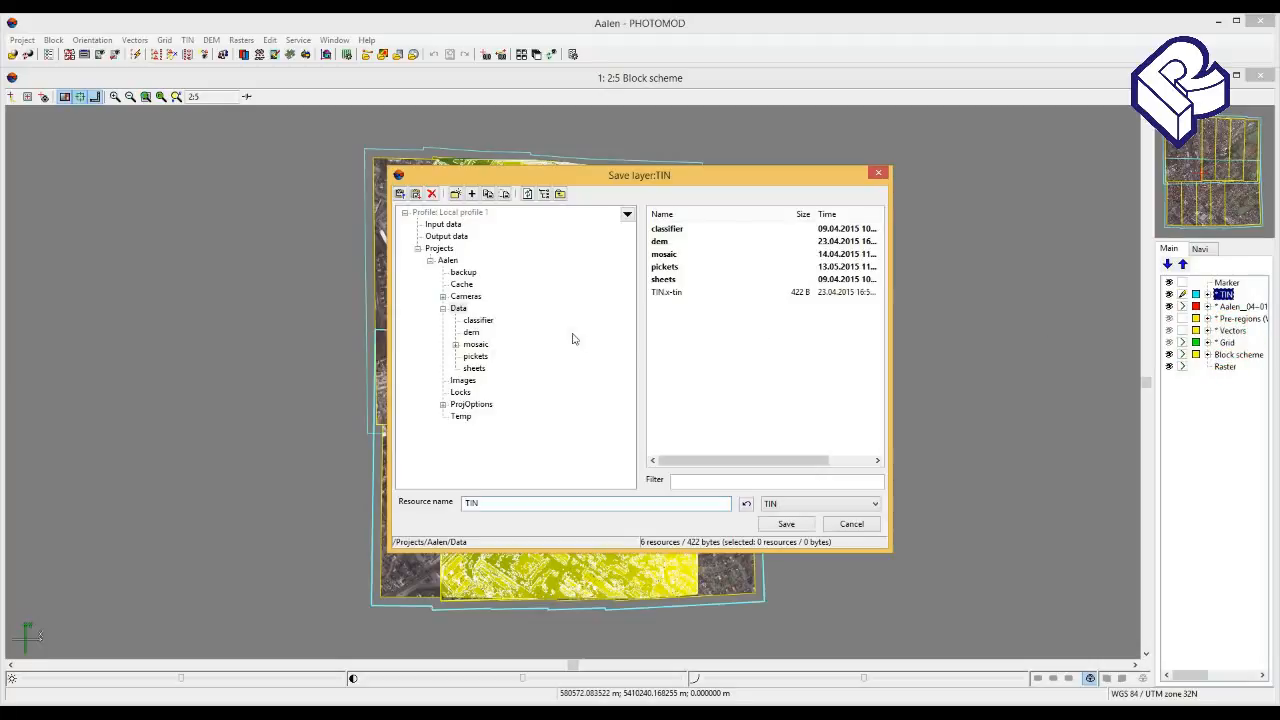
{"action": "left_click", "coordinate": [458, 308]}
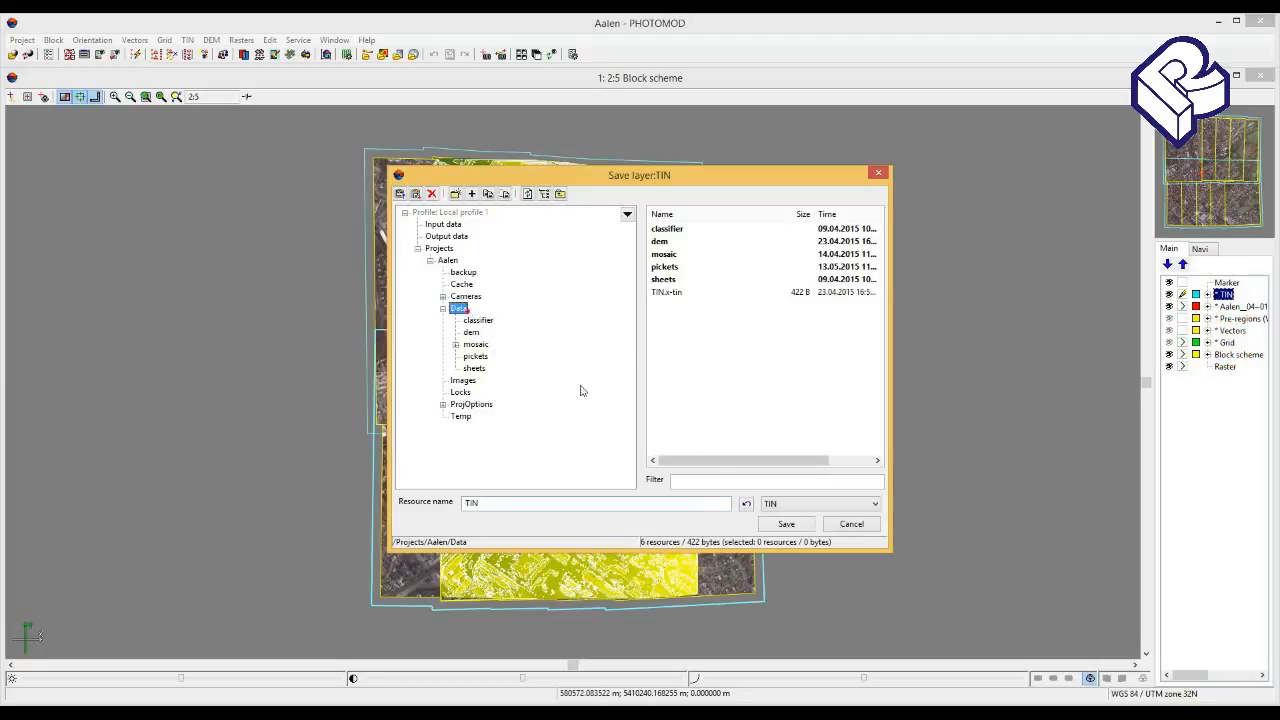
{"action": "left_click", "coordinate": [786, 524]}
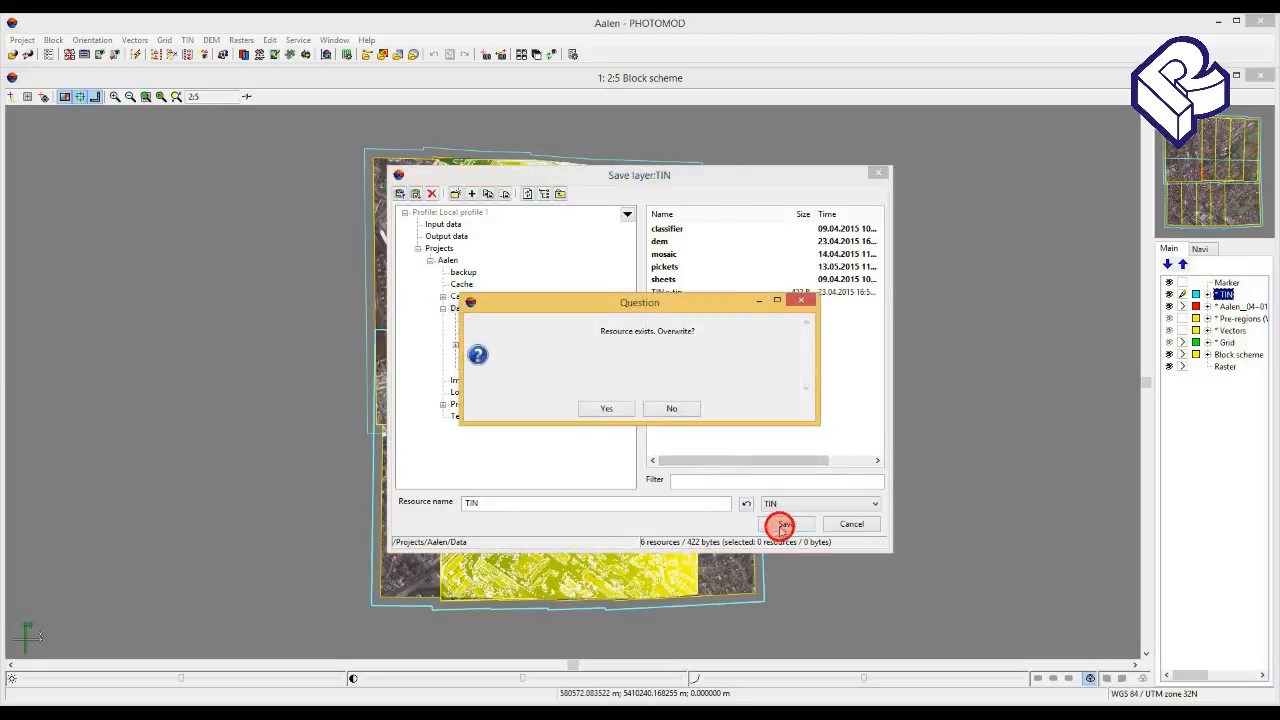
{"action": "left_click", "coordinate": [606, 410]}
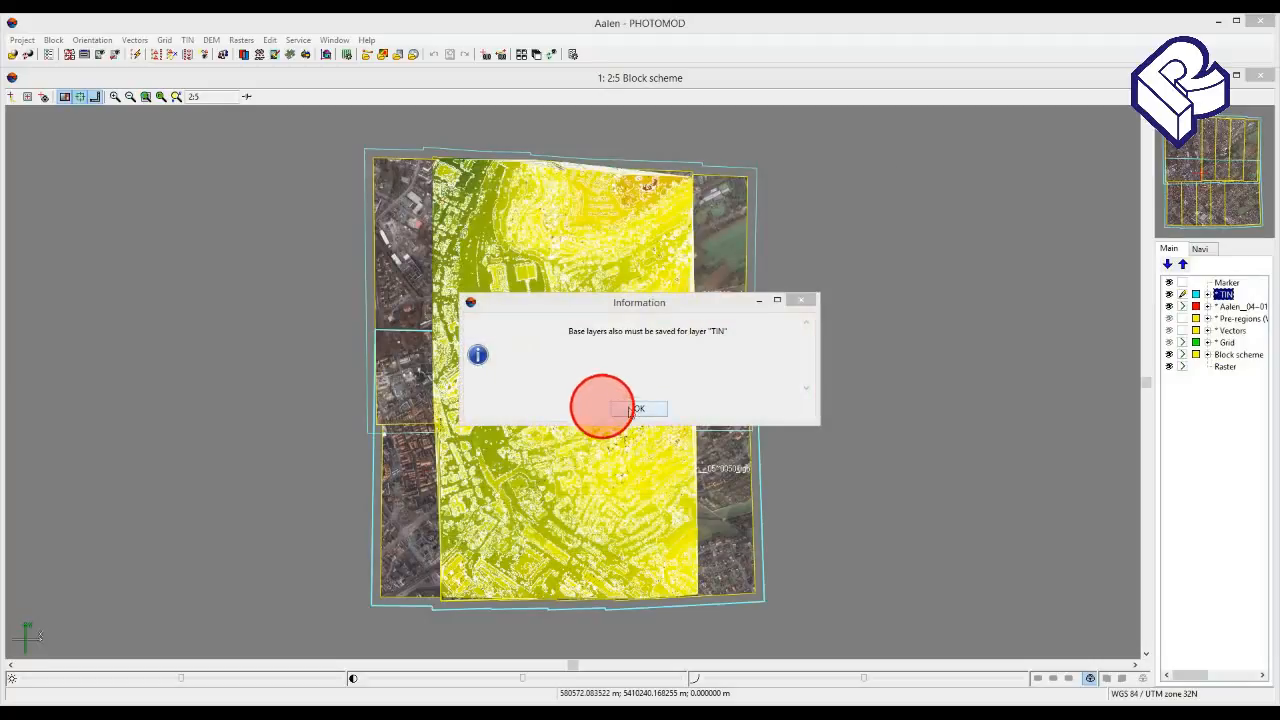
- Save the TIN's base vector layer as Aalen__04~0112_rgb-Aalen__04~0113_rgb in the Data folder, overwriting the existing resource
{"action": "left_click", "coordinate": [630, 410]}
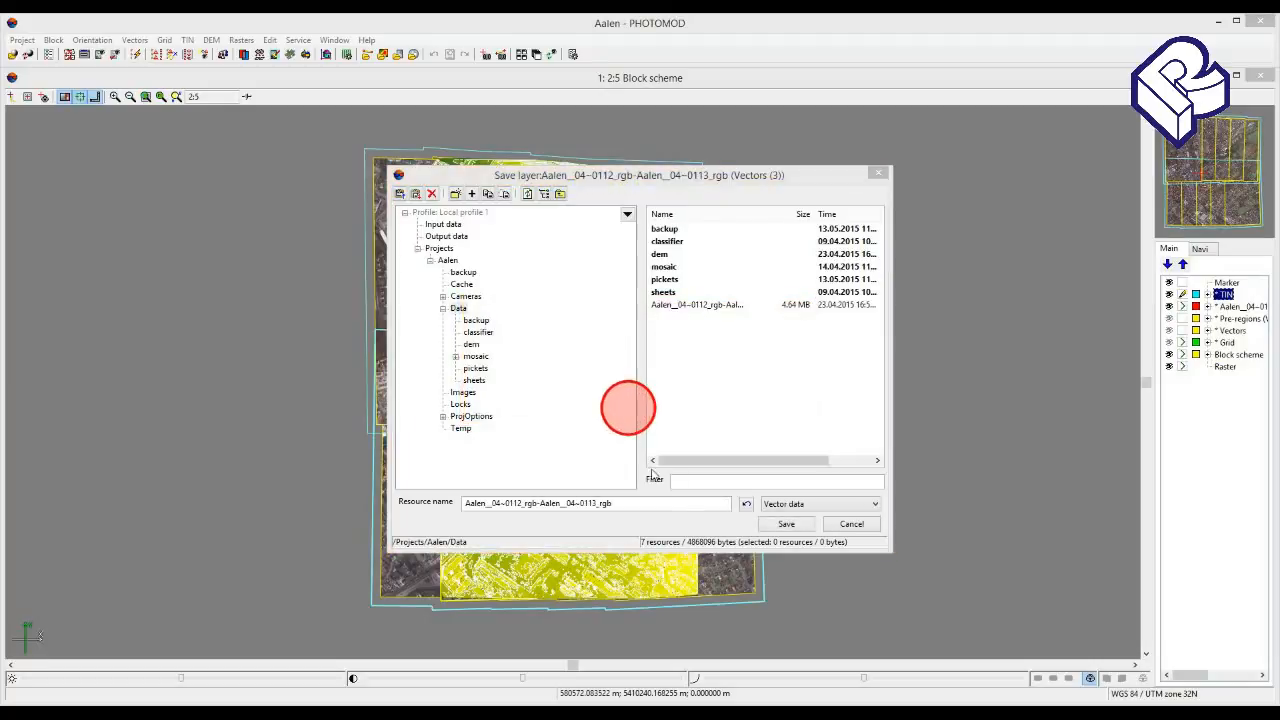
{"action": "left_click", "coordinate": [788, 524]}
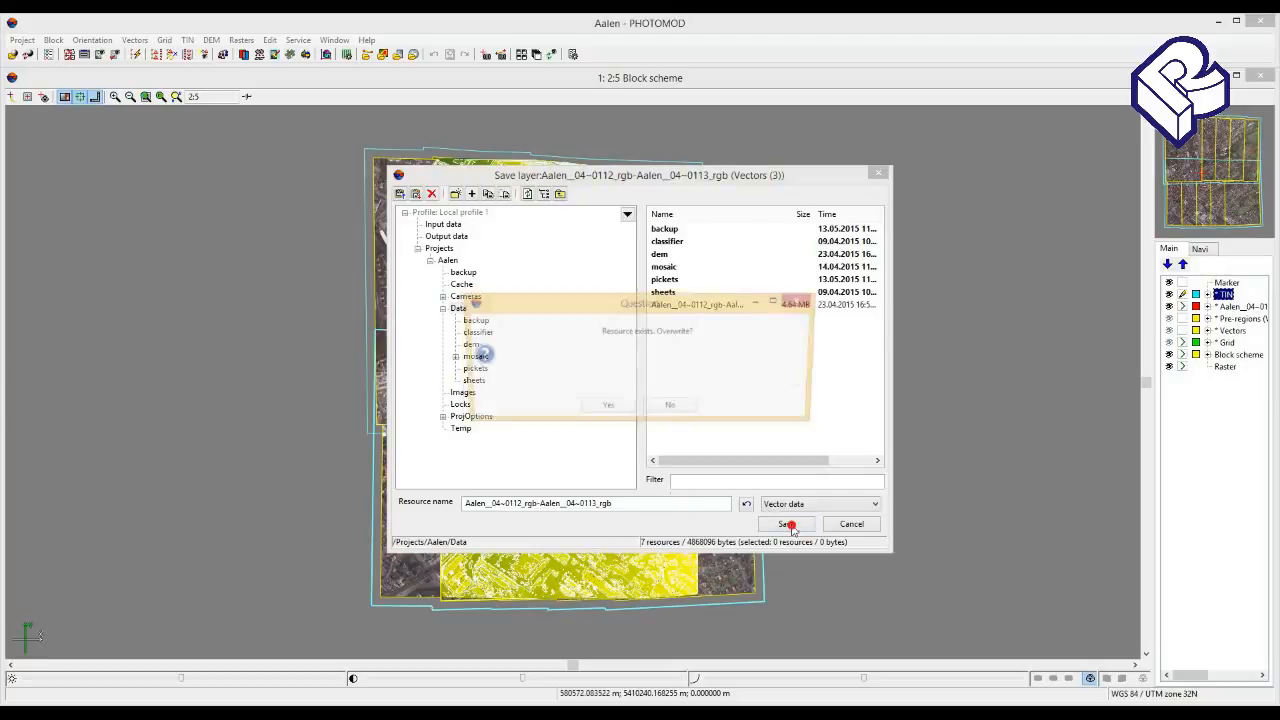
{"action": "left_click", "coordinate": [612, 408]}
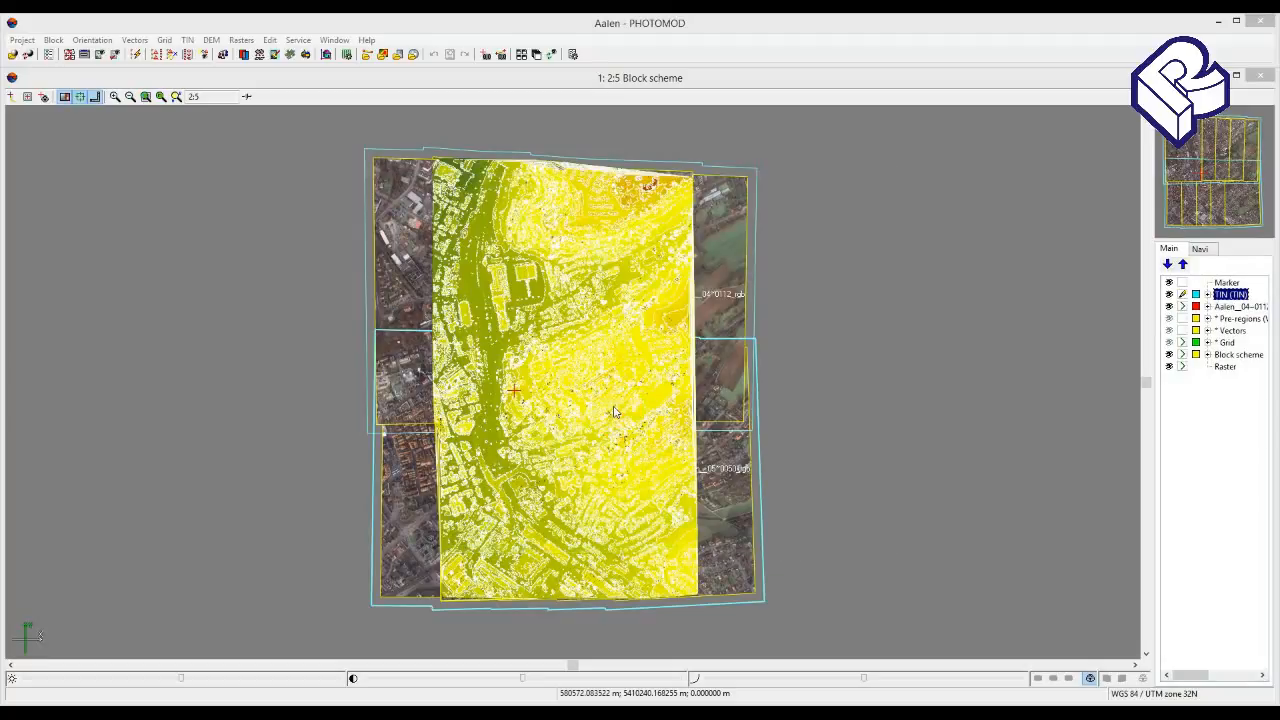